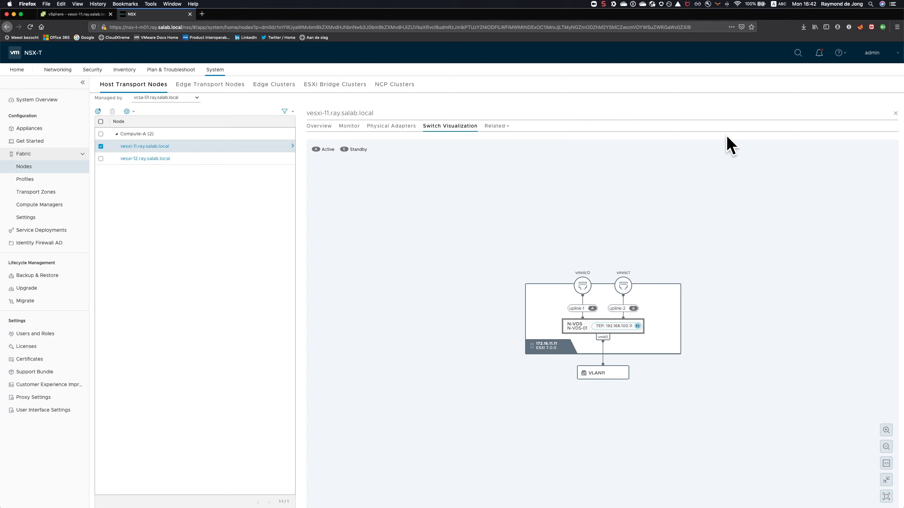
- Close the switch visualization and review the N-VDS-01 settings in the NSX configuration of host vesxi-11.ray.salab.local
left_click(896, 113)
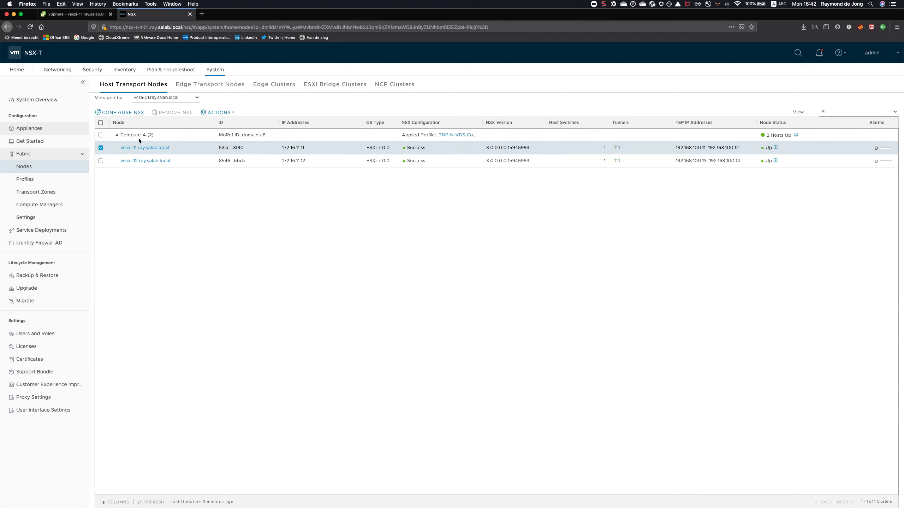
left_click(122, 113)
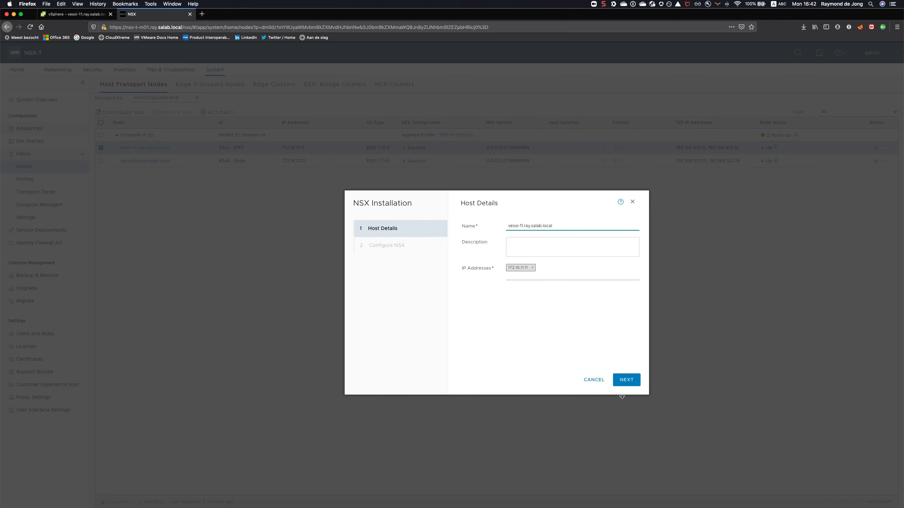
left_click(625, 379)
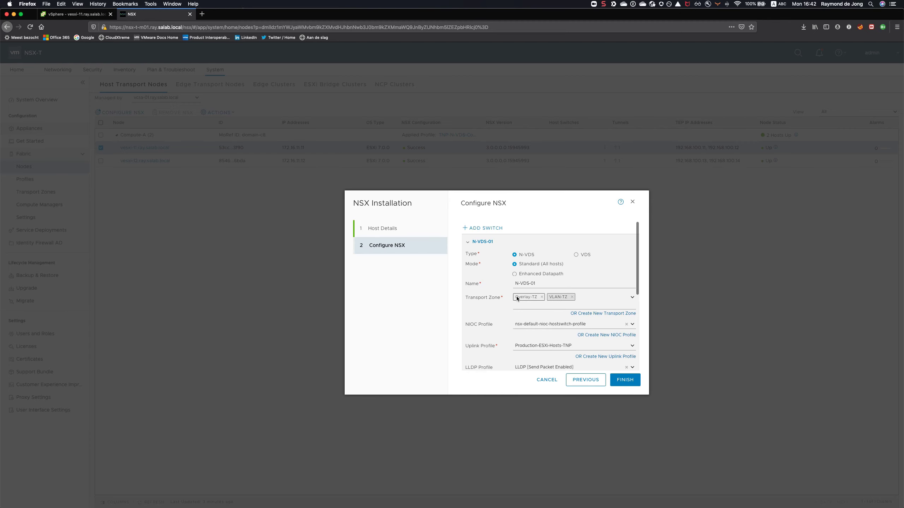
scroll(582, 298, "down", 5)
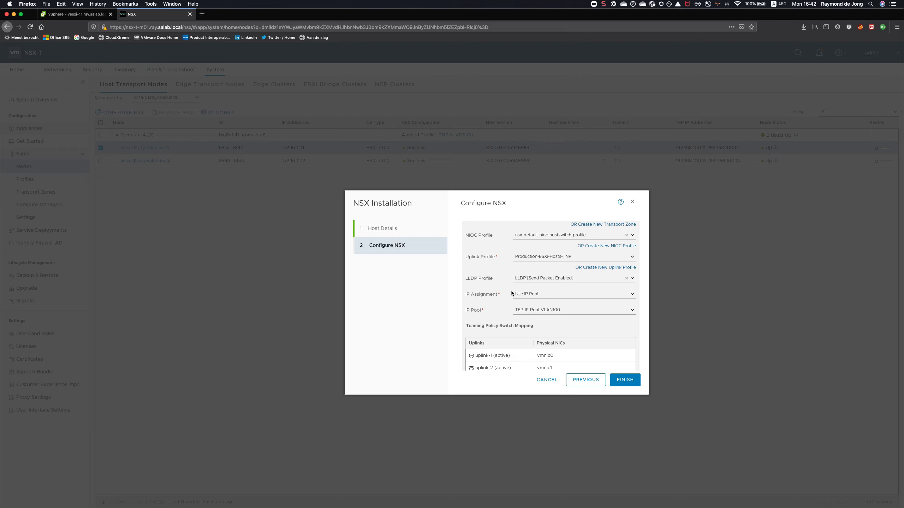
scroll(564, 312, "down", 3)
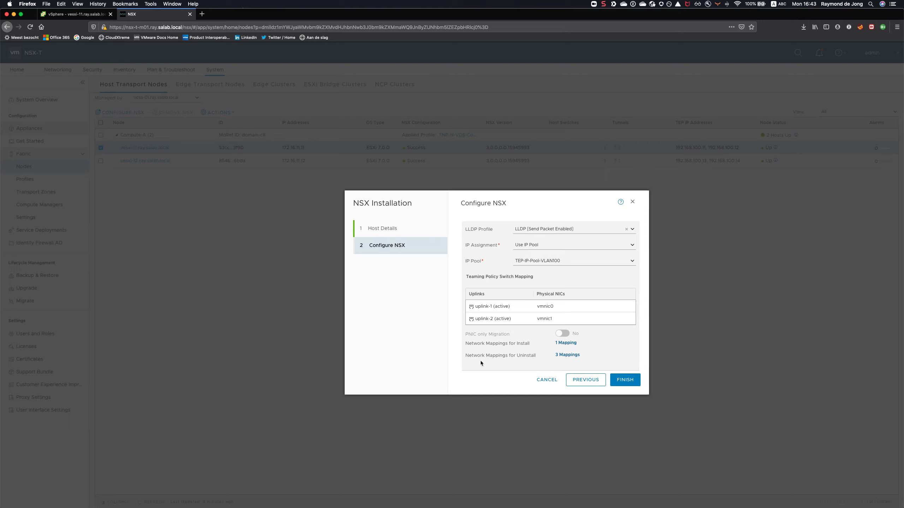
- Inspect the host's network mappings for install and uninstall, including the physical NIC mappings, and leave the configuration without changes
left_click(564, 343)
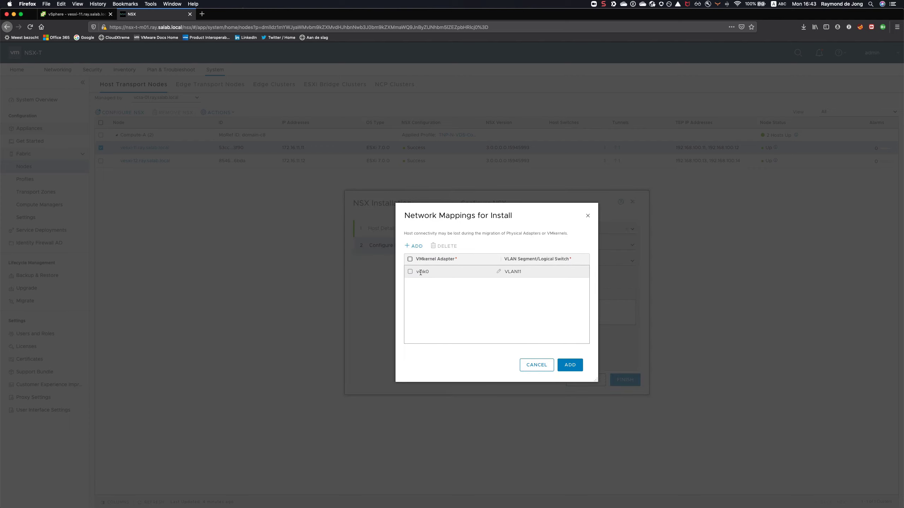
left_click(537, 365)
left_click(569, 355)
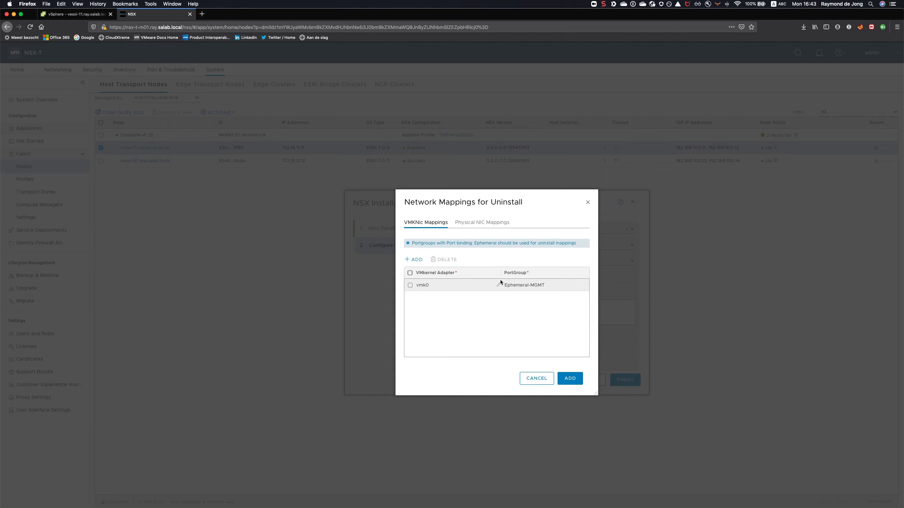
left_click(485, 223)
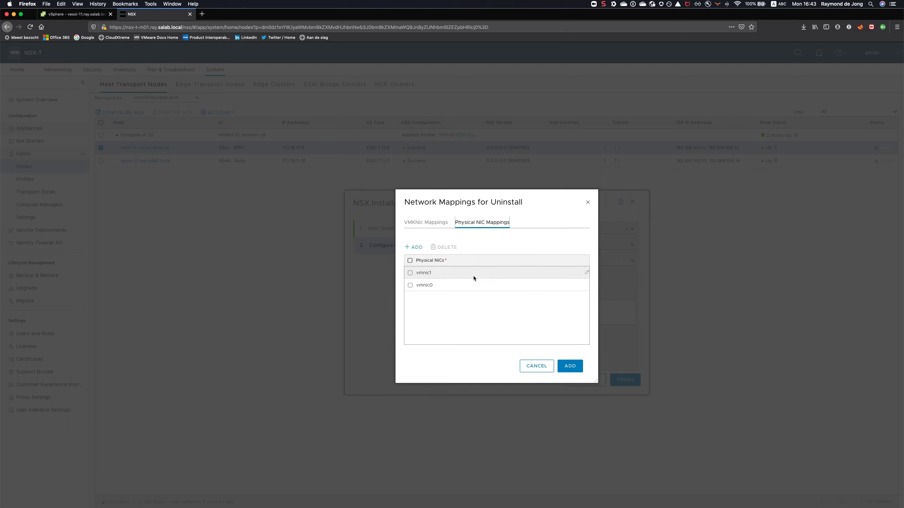
left_click(544, 368)
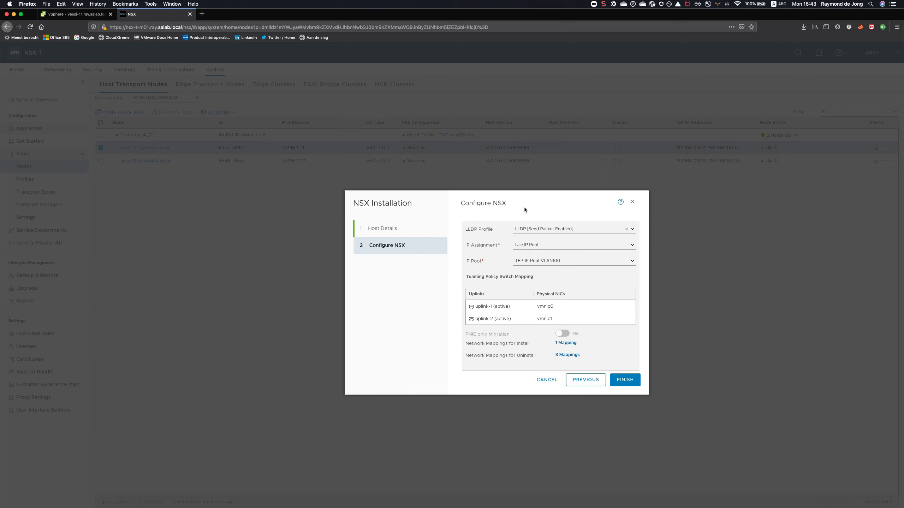
left_click(554, 379)
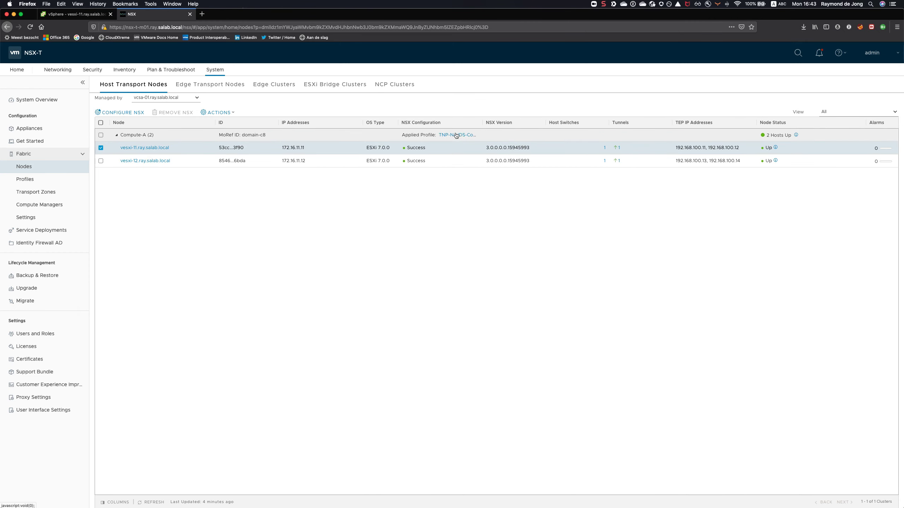
- Switch to the vSphere Client and examine the physical adapters, VMkernel adapters and virtual switches of host vesxi-11.ray.salab.local
left_click(82, 13)
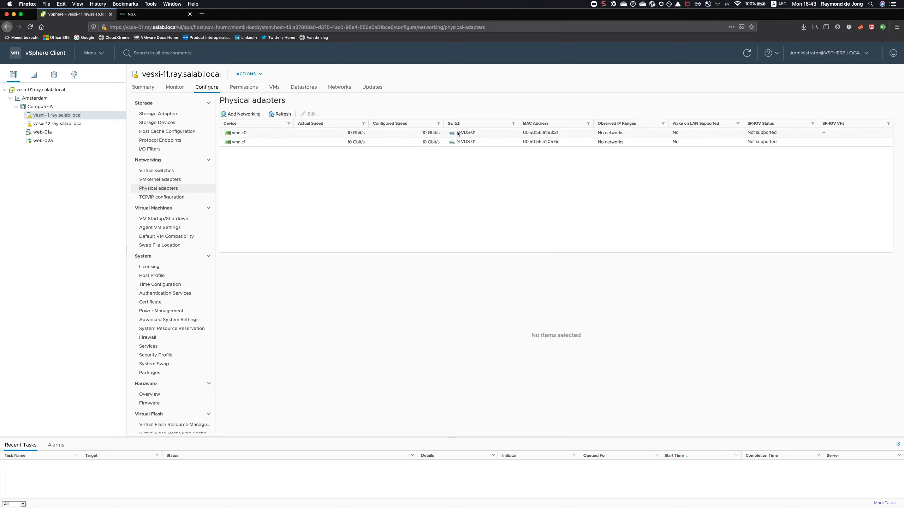
left_click(151, 180)
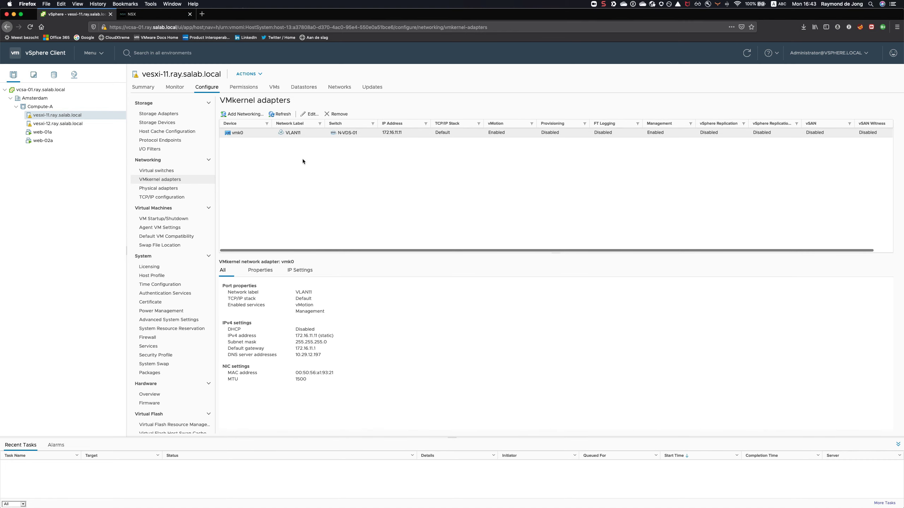
left_click(167, 188)
left_click(164, 171)
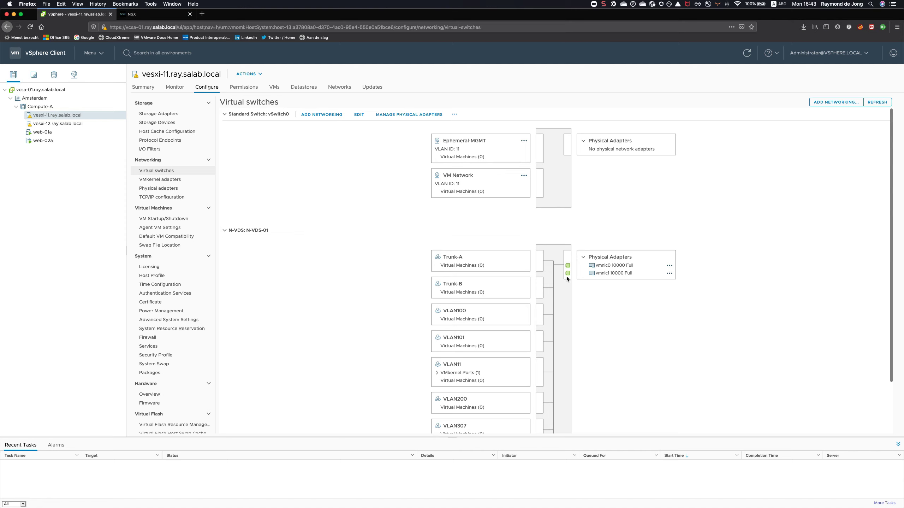
- Return to NSX-T and detach the transport node profile from the Compute-A cluster
left_click(130, 14)
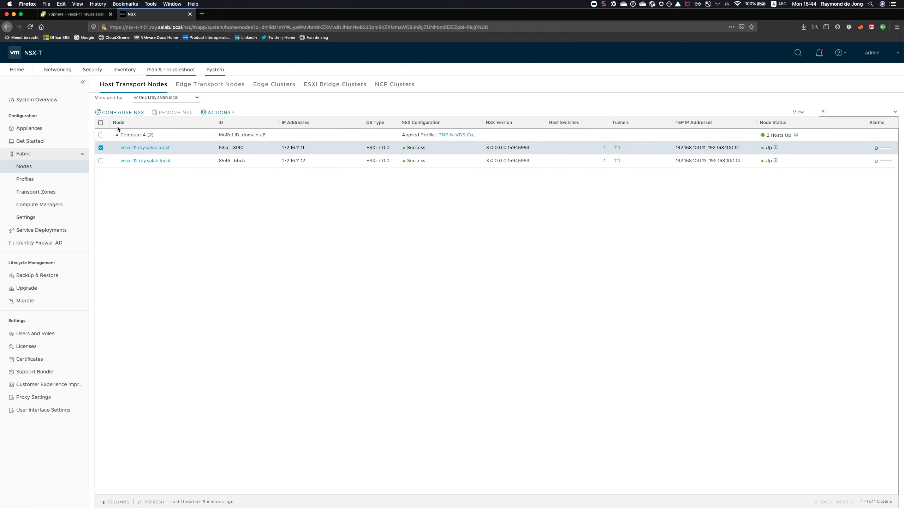
left_click(101, 147)
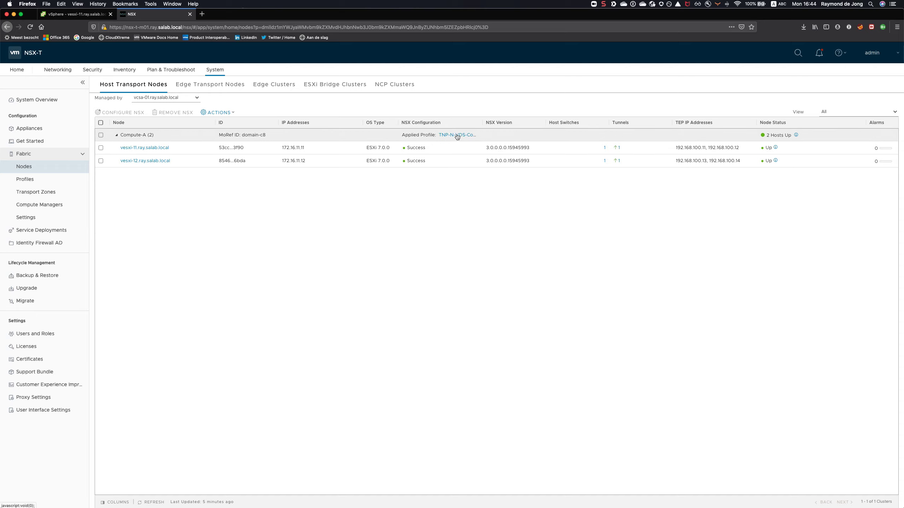
left_click(101, 135)
left_click(227, 113)
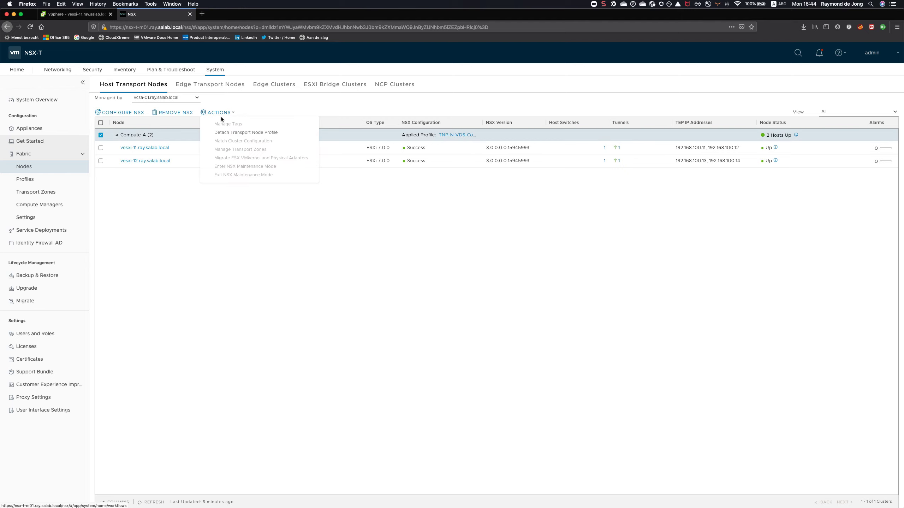
left_click(245, 136)
left_click(563, 310)
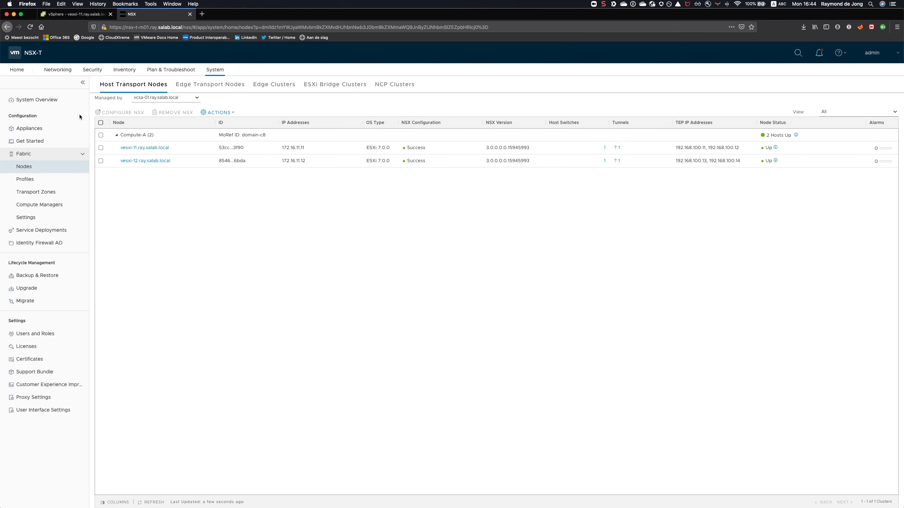
- Switch to the vSphere Client and put host vesxi-11.ray.salab.local into maintenance mode, acknowledging the warning about powered-on virtual machines
left_click(89, 15)
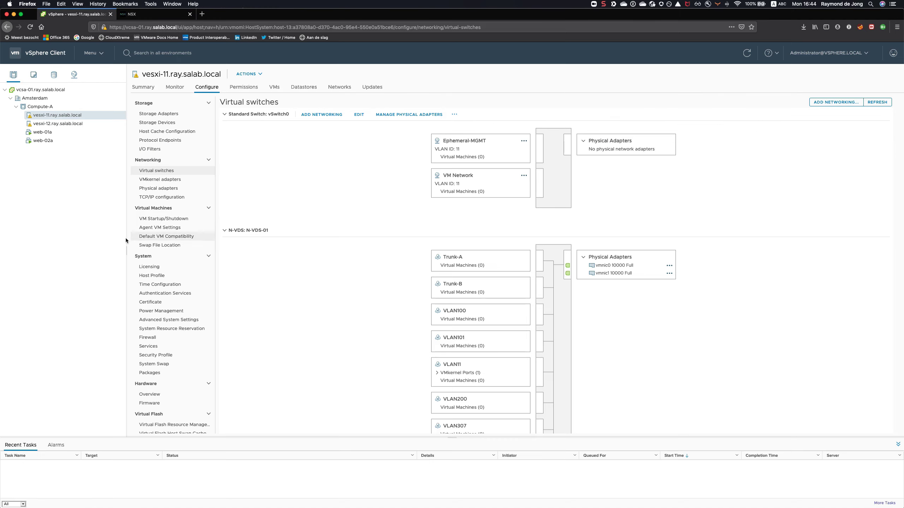
right_click(34, 115)
mouse_move(85, 182)
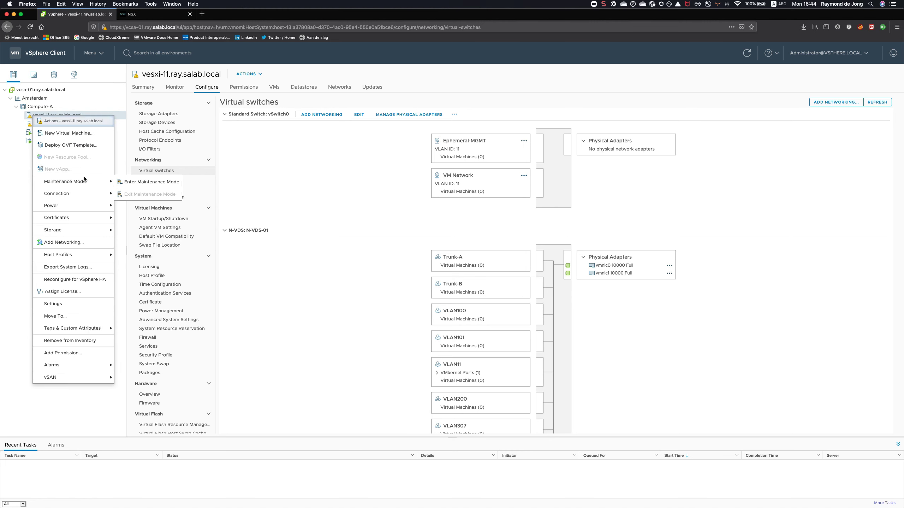
left_click(151, 182)
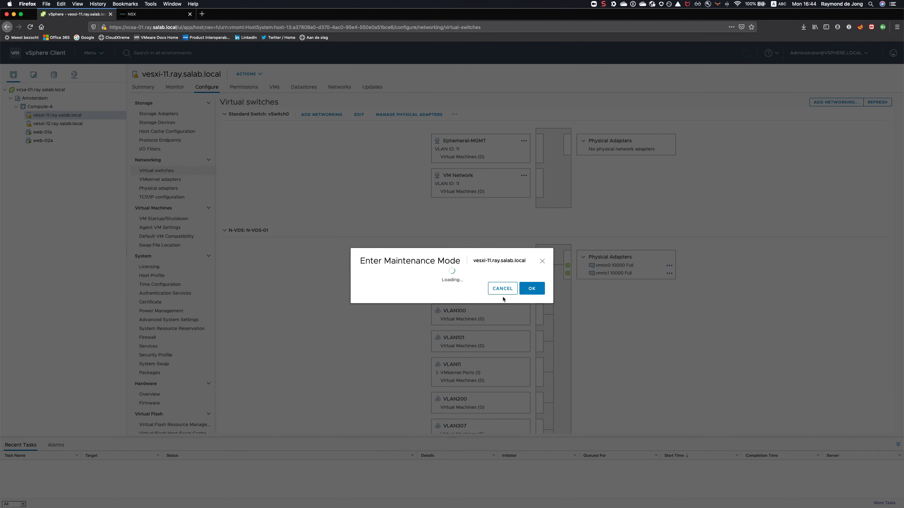
left_click(532, 289)
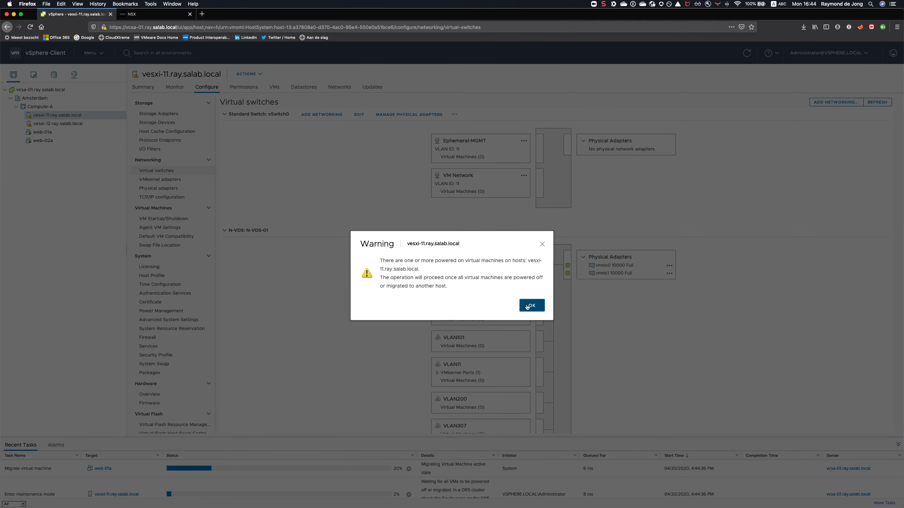
left_click(527, 307)
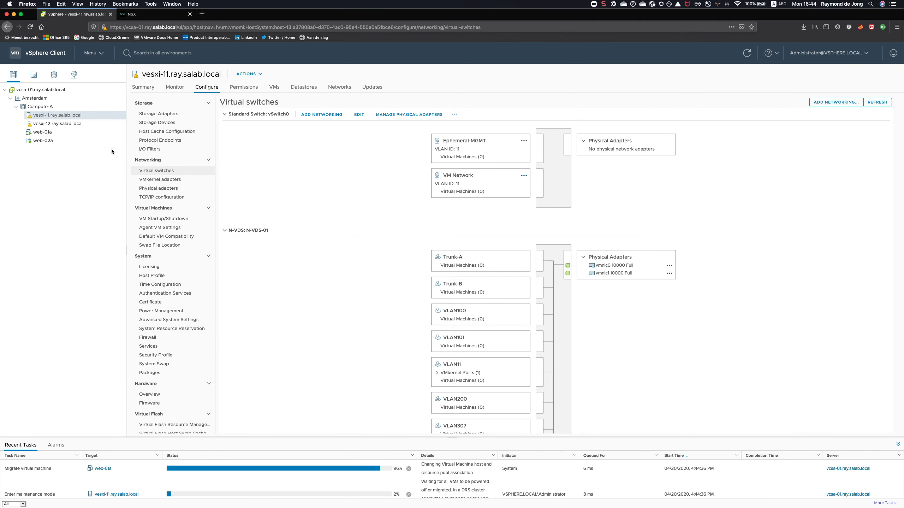
- Check the host and network of virtual machine web-01a, and view the virtual machines connected to the Web network
left_click(42, 132)
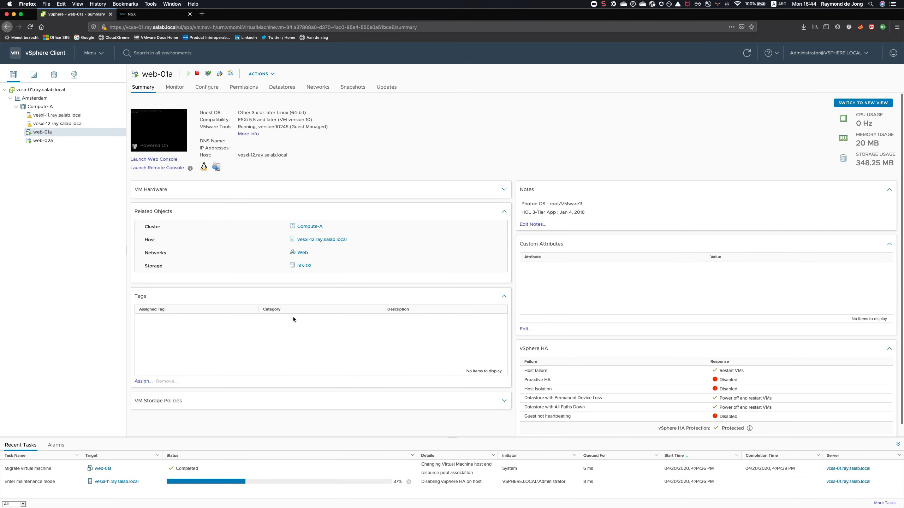
scroll(293, 317, "down", 1)
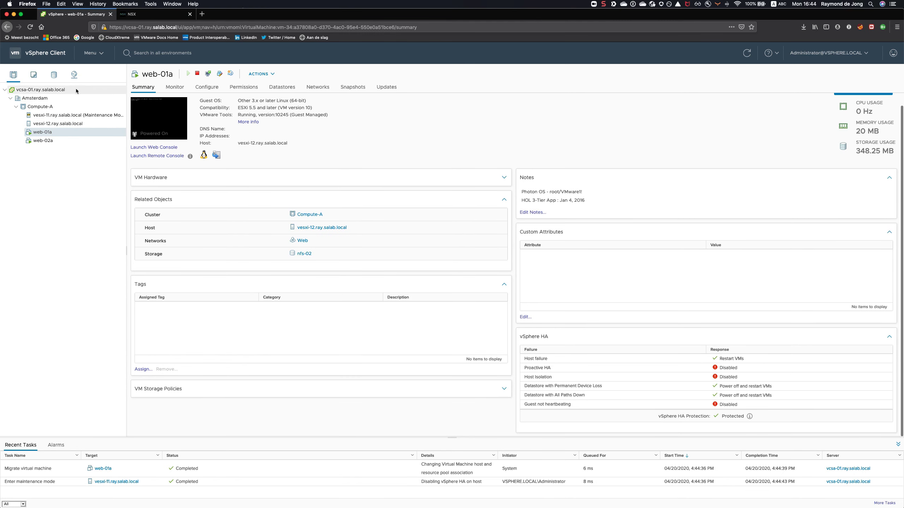
left_click(74, 74)
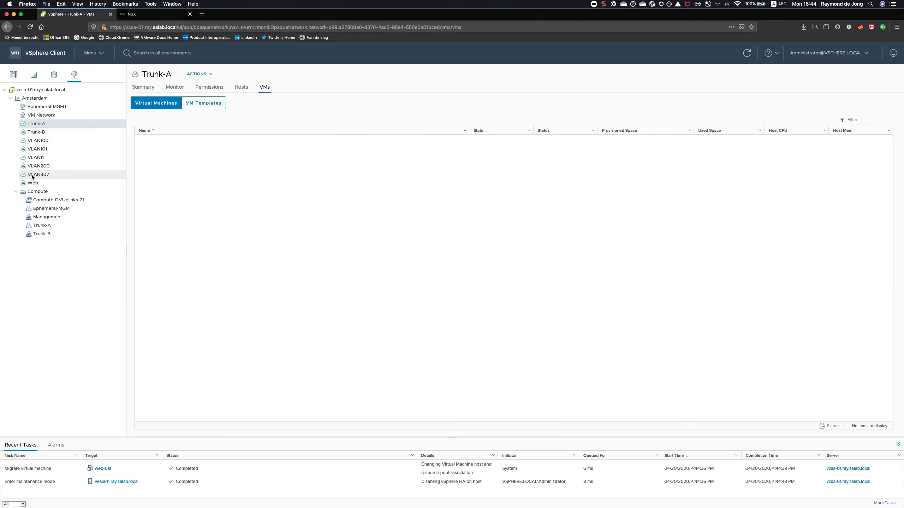
left_click(34, 183)
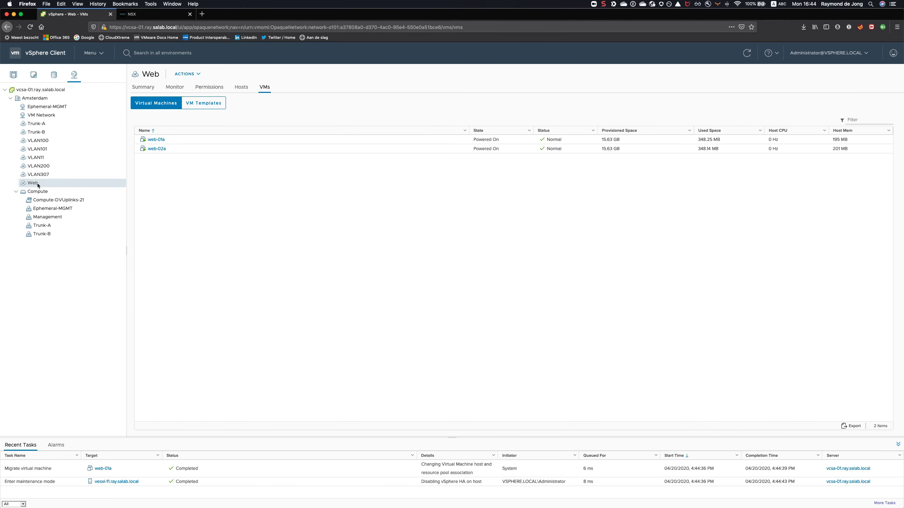
left_click(13, 74)
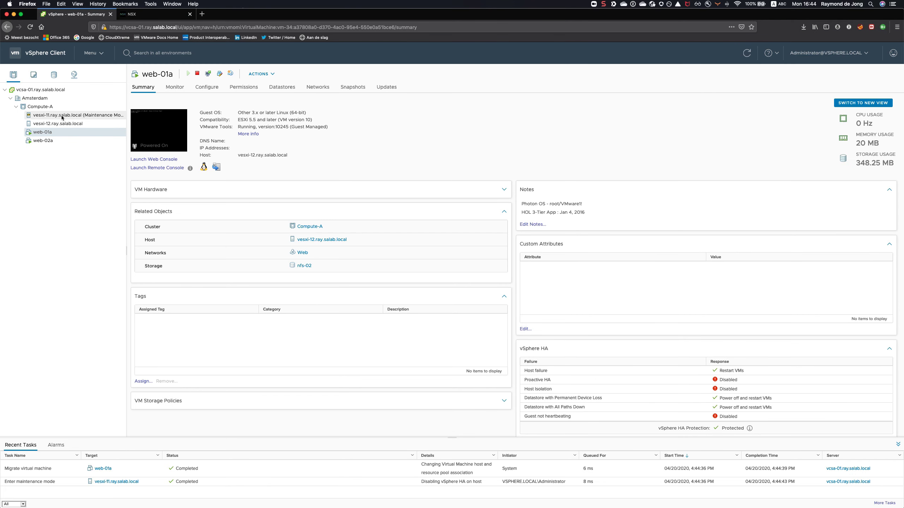
- Switch to NSX-T and review the teaming, transport VLAN and MTU settings of the Production-ESXi-Migration uplink profile without saving changes
left_click(152, 14)
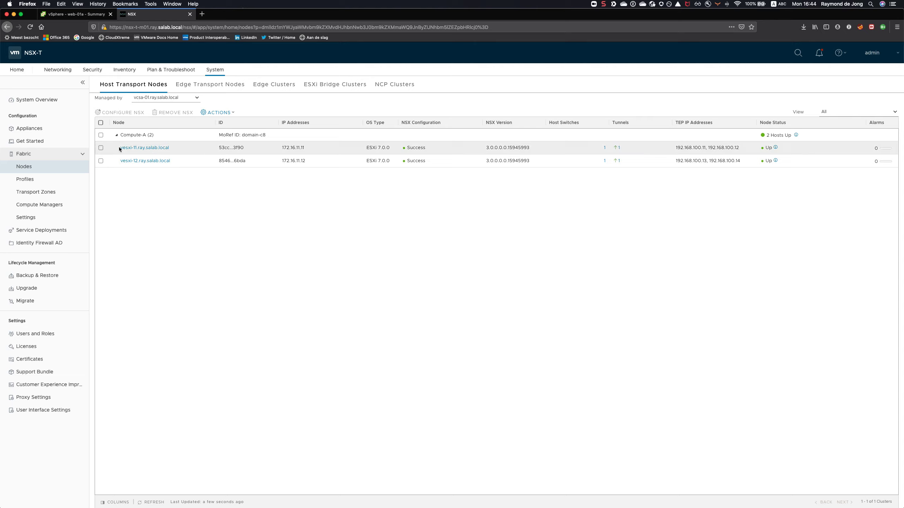
left_click(101, 148)
left_click(100, 149)
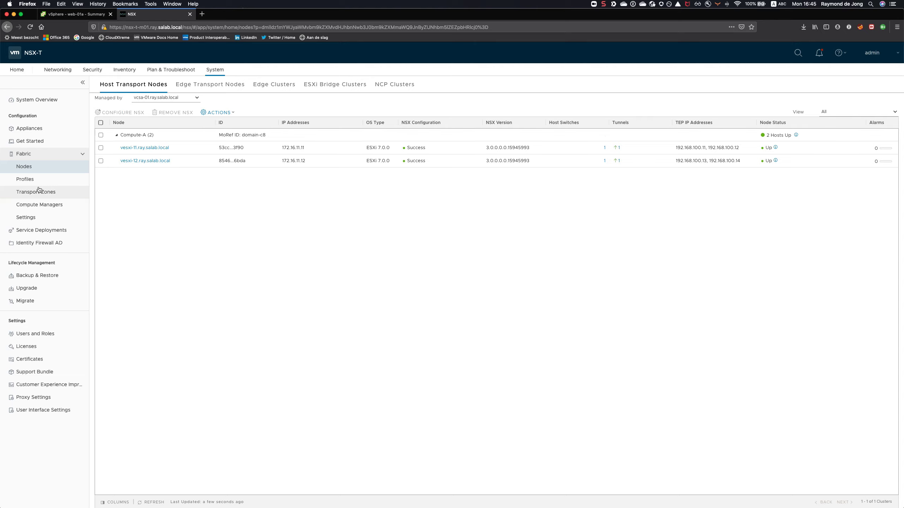
left_click(31, 177)
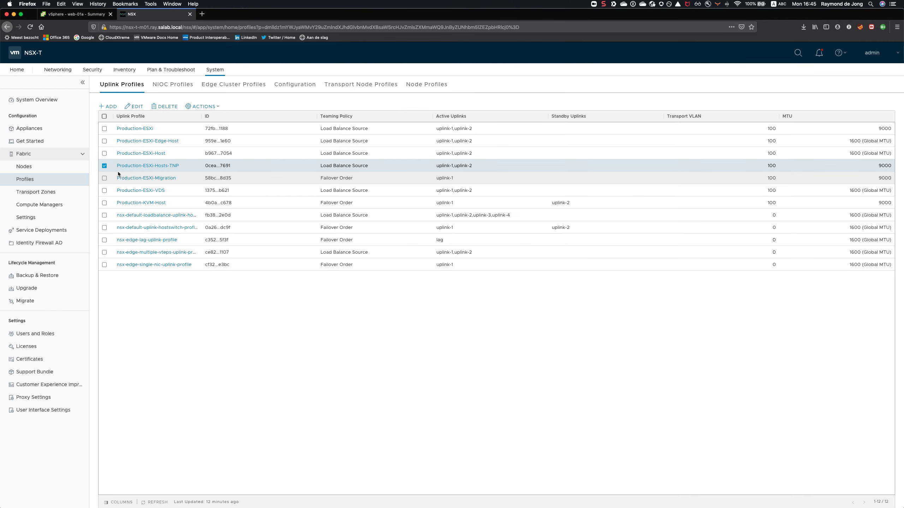
left_click(104, 166)
left_click(105, 166)
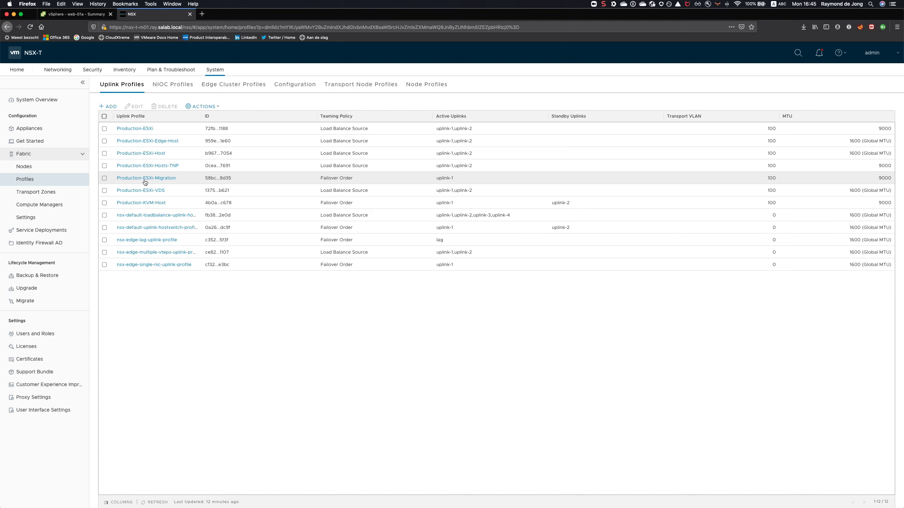
left_click(111, 179)
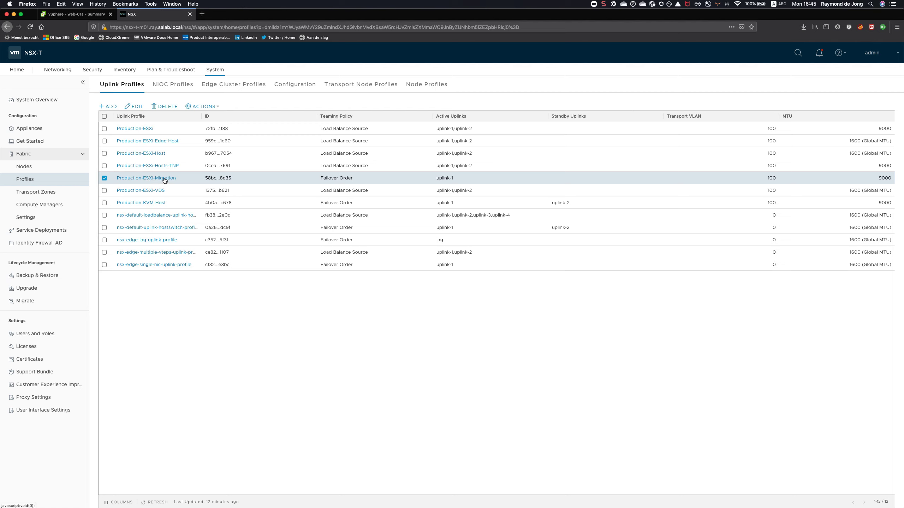
left_click(134, 106)
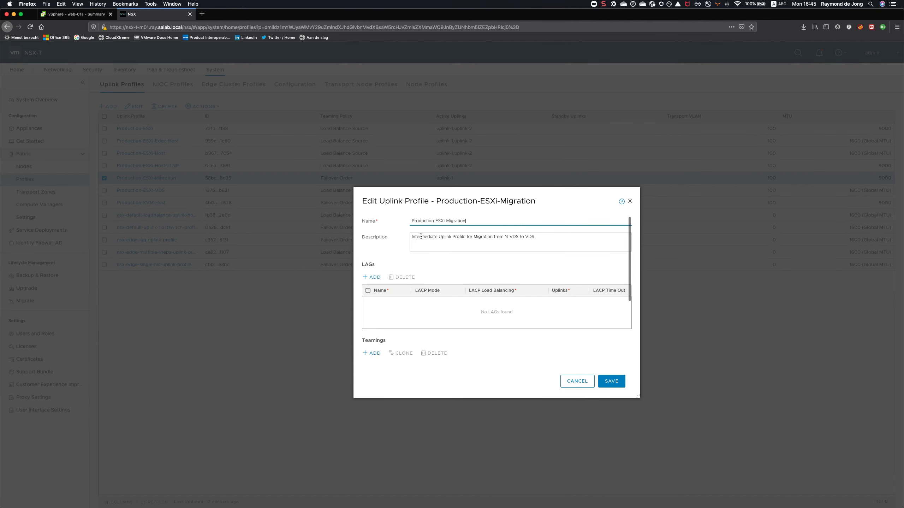
scroll(421, 236, "down", 5)
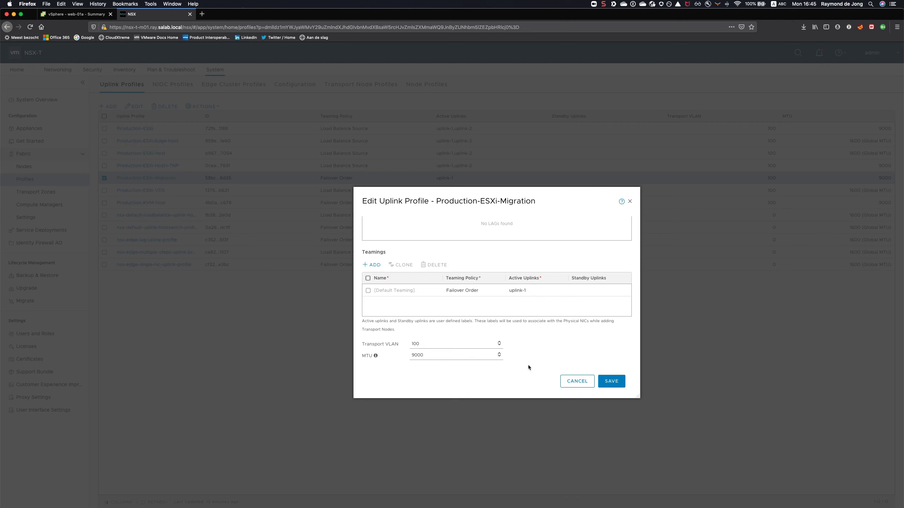
left_click(583, 385)
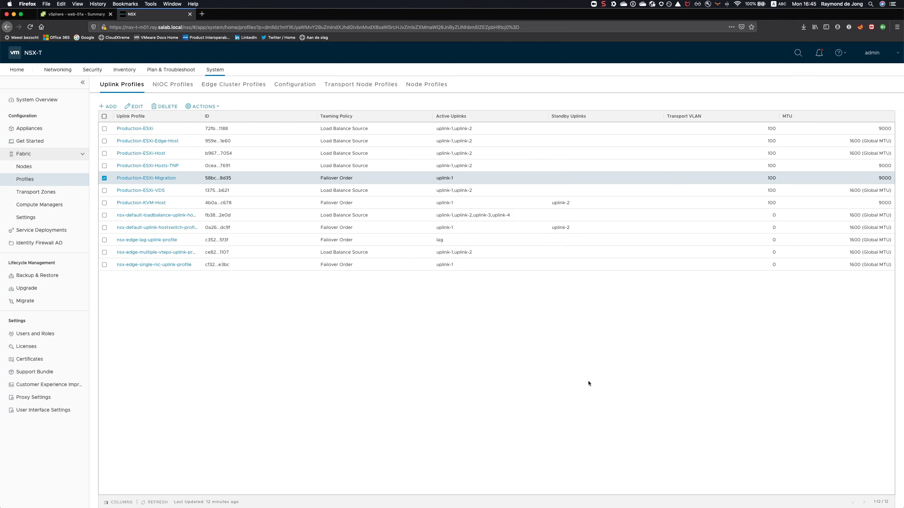
- Open the NSX configuration of host transport node vesxi-11.ray.salab.local and set the N-VDS-01 uplink profile to Production-ESXi-Migration
left_click(30, 167)
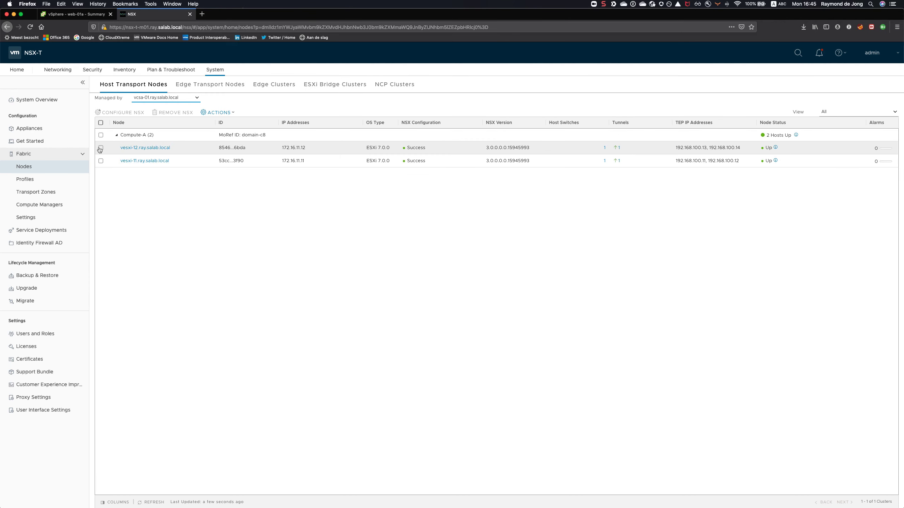
left_click(101, 161)
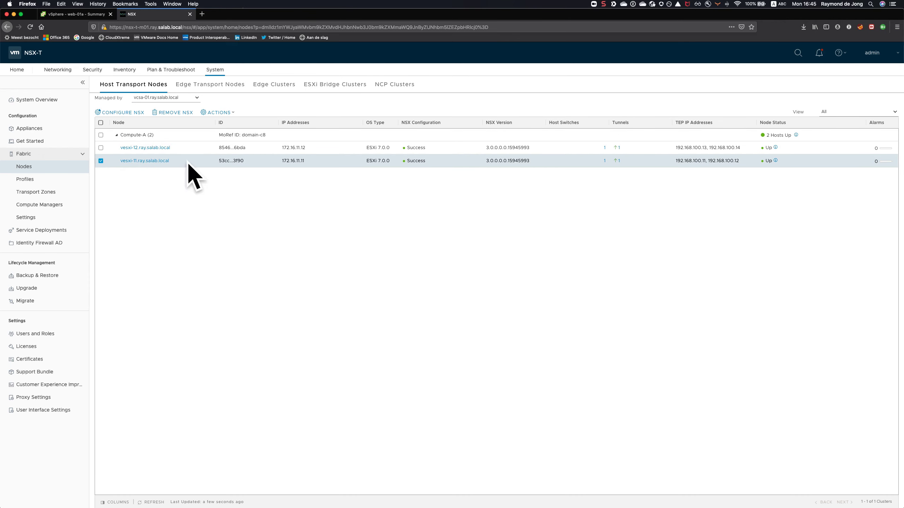
left_click(123, 113)
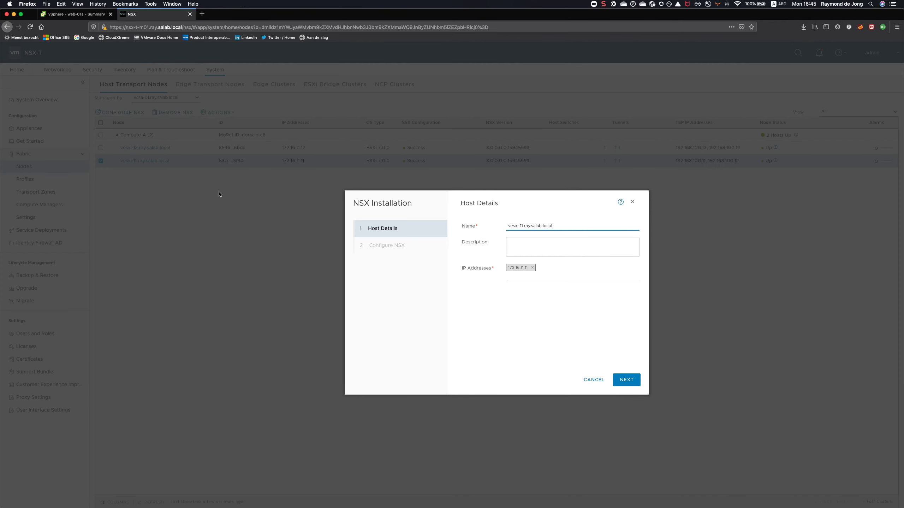
left_click(626, 380)
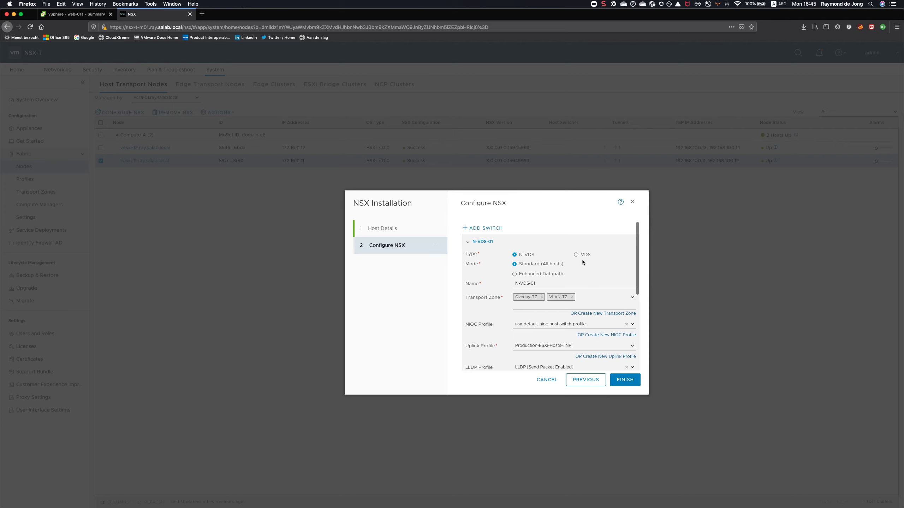
scroll(587, 299, "down", 5)
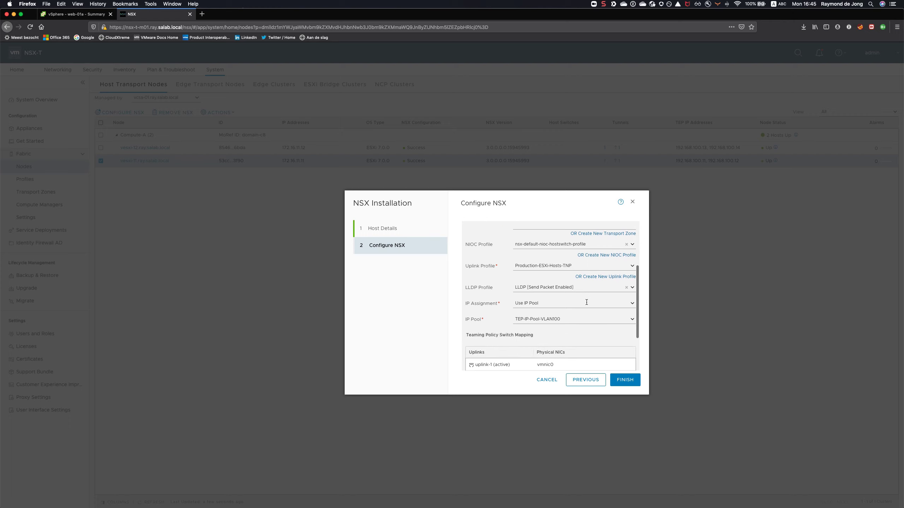
left_click(629, 265)
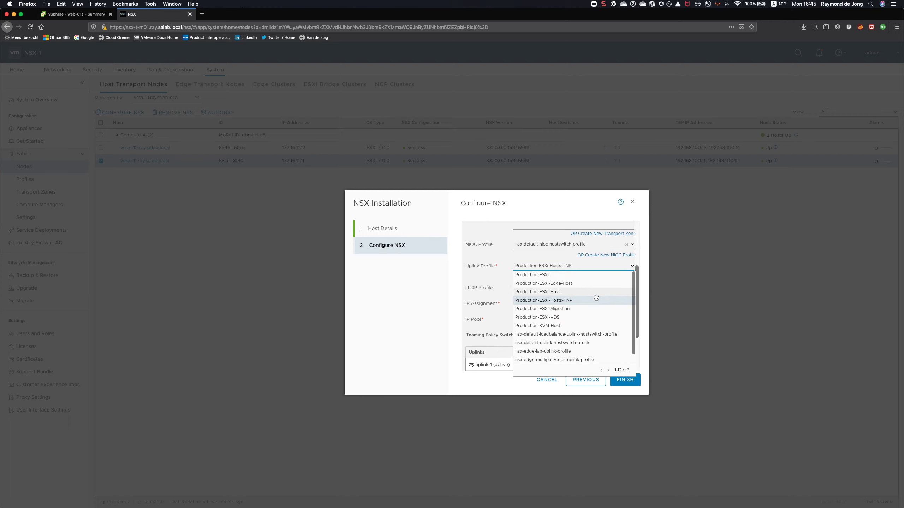
left_click(566, 309)
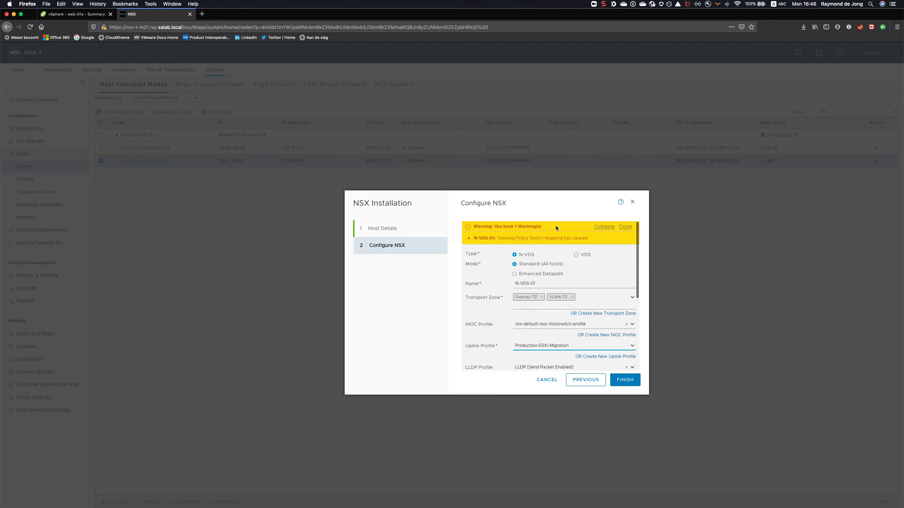
left_click(627, 227)
- Map uplink-1 (active) to physical NIC vmnic1 in the teaming policy switch mapping
scroll(570, 285, "down", 5)
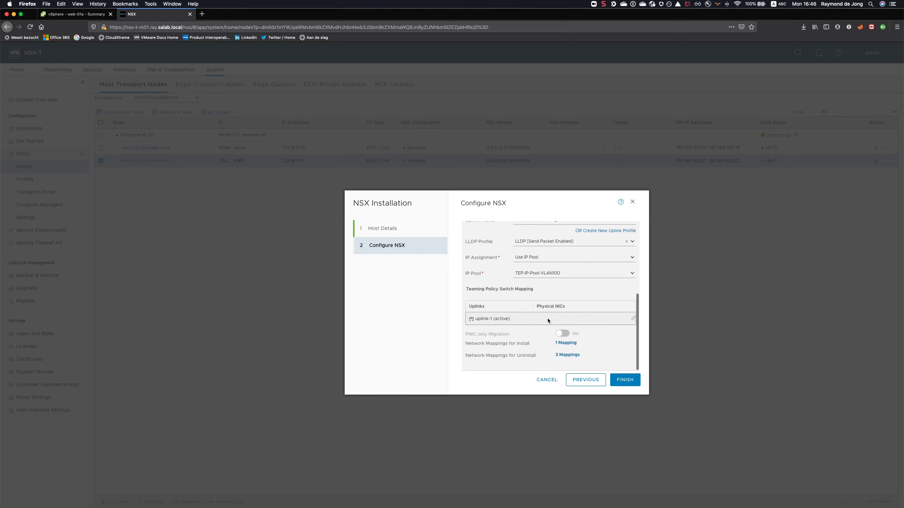
left_click(548, 318)
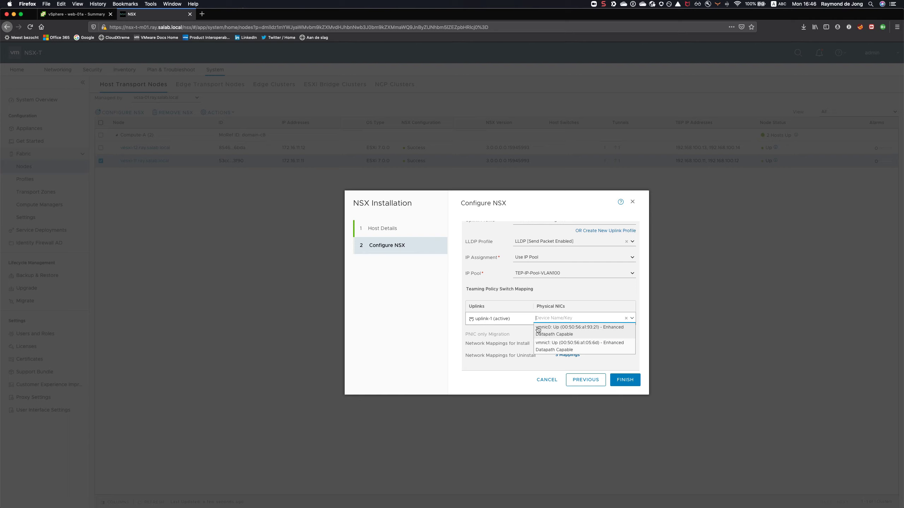
left_click(557, 346)
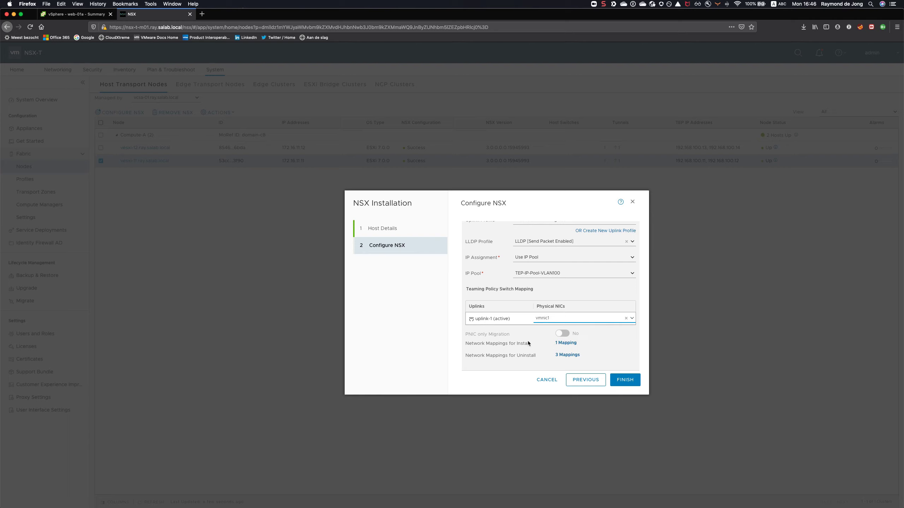
- Remove vmnic0 from the physical NIC mappings for uninstall and finish the host's NSX configuration
left_click(568, 356)
left_click(566, 355)
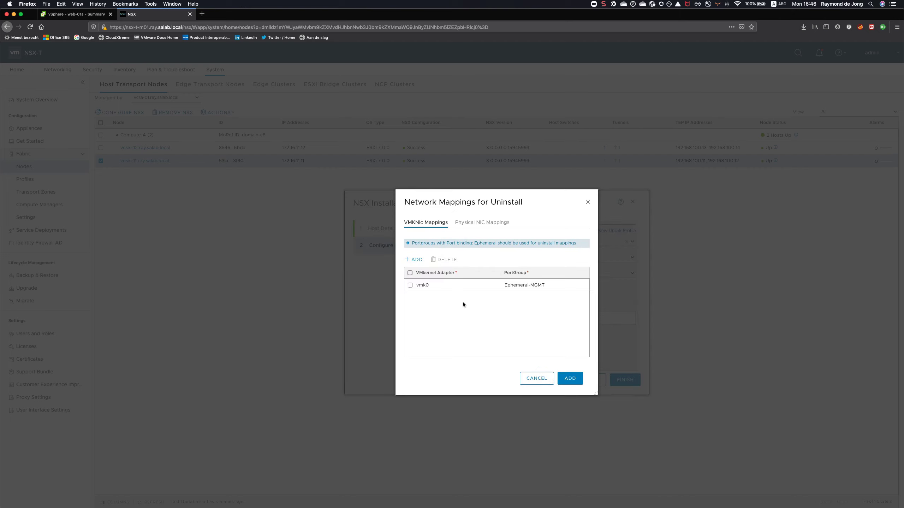
left_click(470, 222)
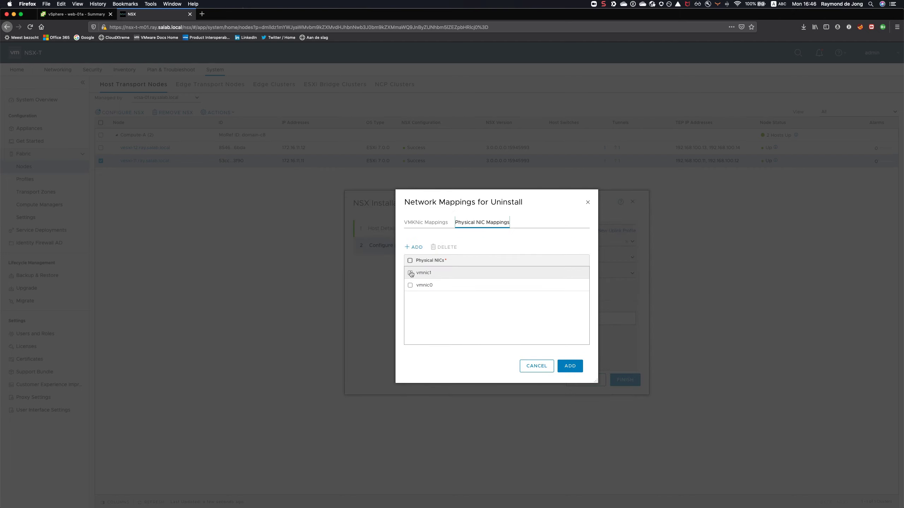
left_click(411, 285)
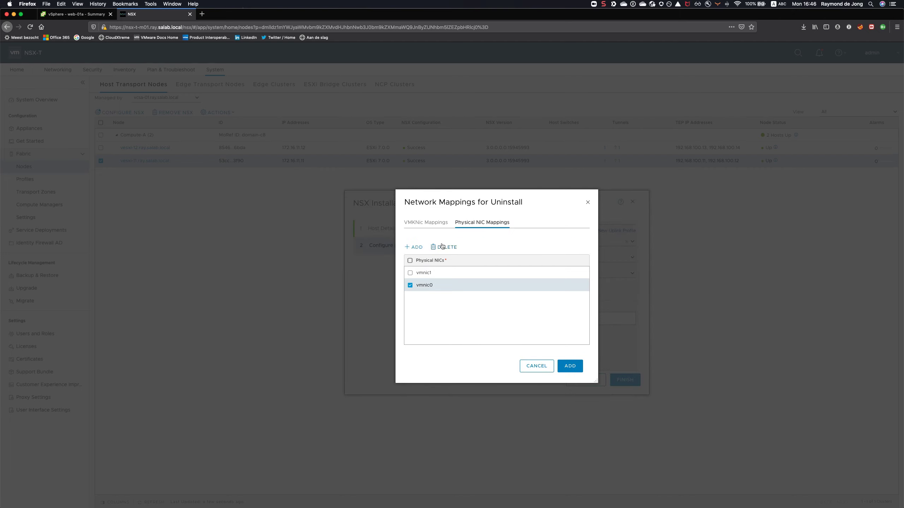
left_click(442, 246)
left_click(570, 366)
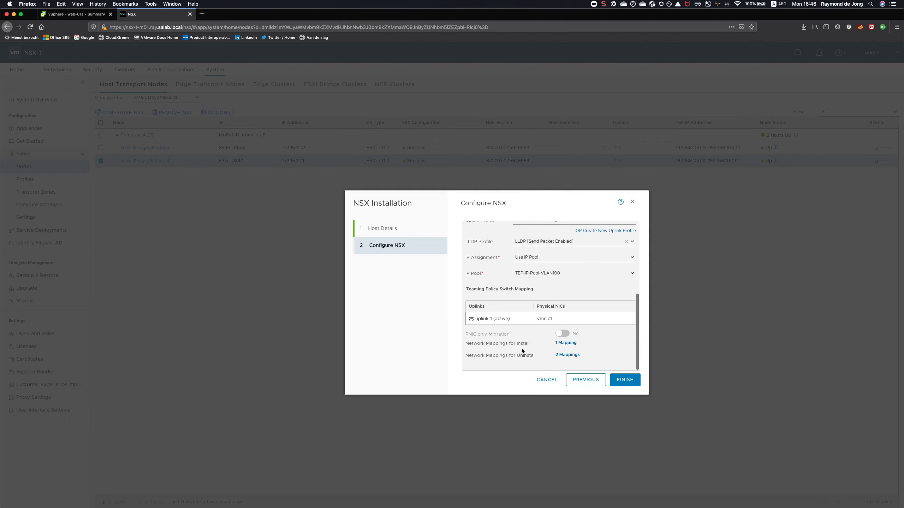
left_click(625, 379)
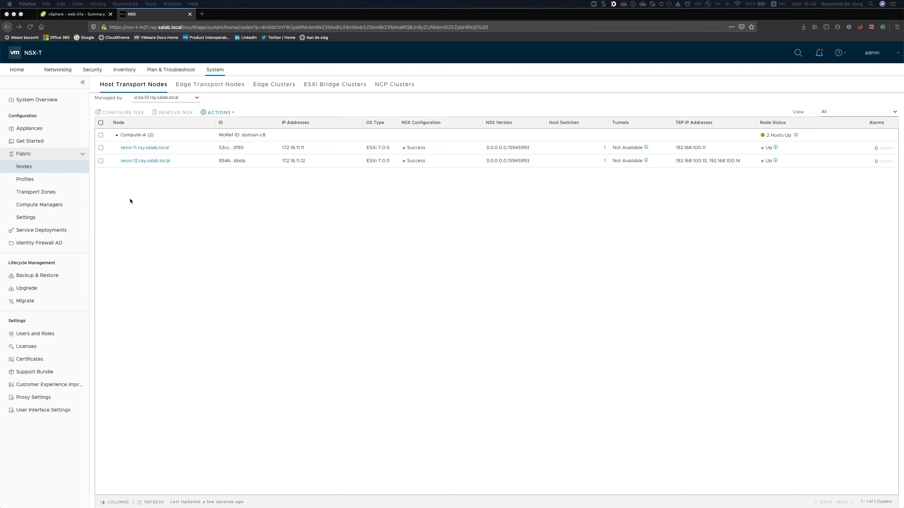
- Check the switch visualization of vesxi-11 in NSX-T, and switch to the vSphere Client to examine its vSwitch0 and N-VDS-01 physical adapters
left_click(148, 151)
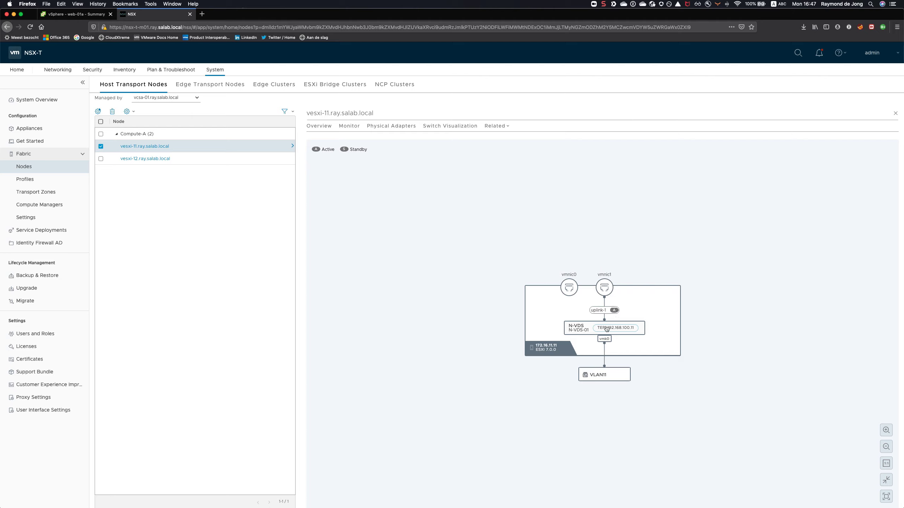
left_click(53, 14)
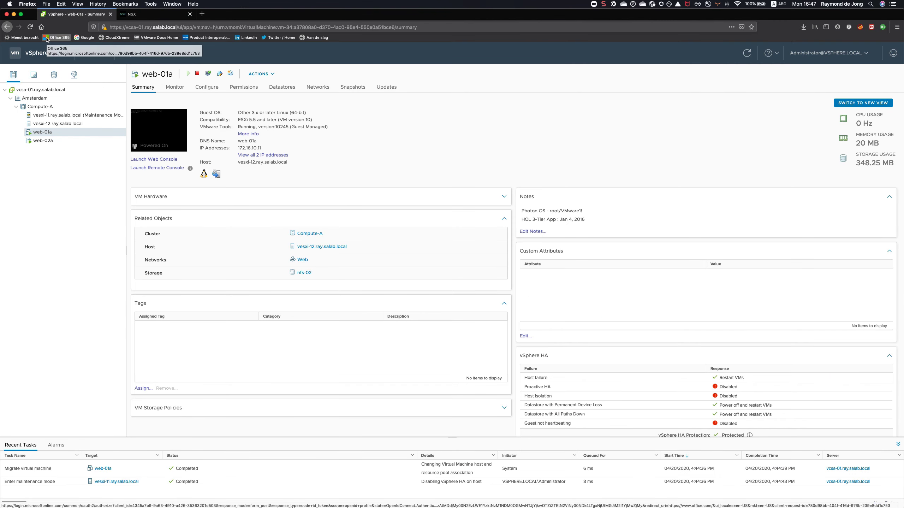
left_click(50, 115)
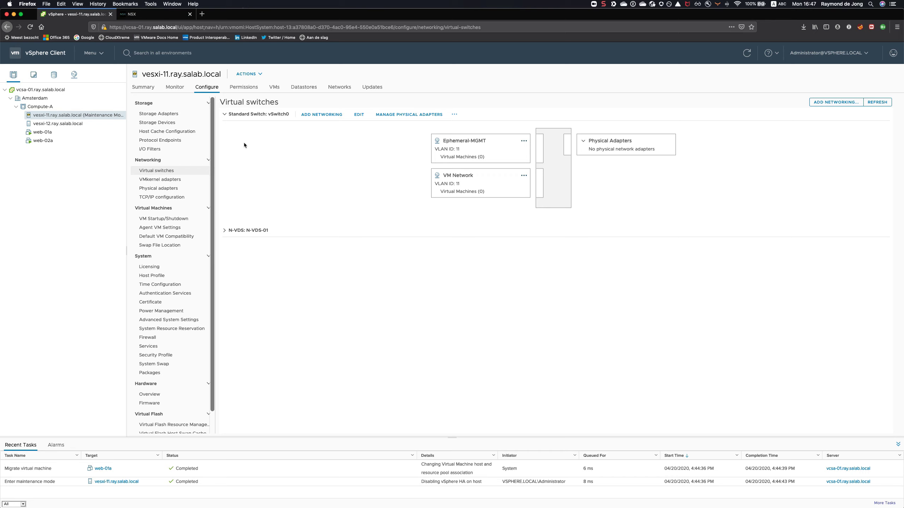
left_click(224, 230)
scroll(409, 263, "down", 3)
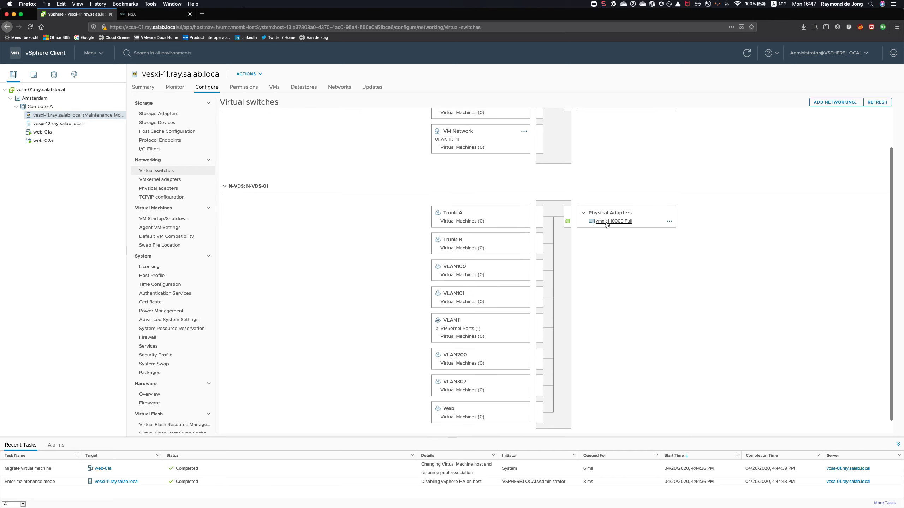
scroll(607, 228, "up", 3)
scroll(567, 238, "down", 3)
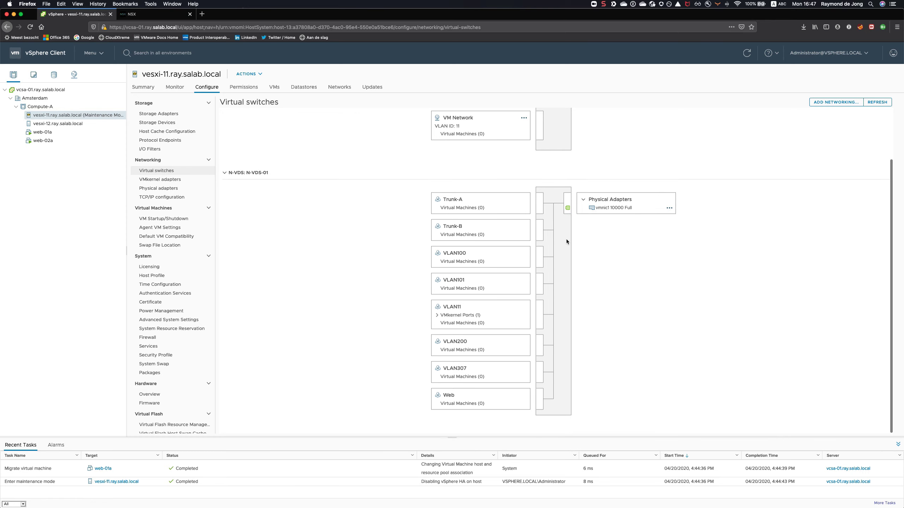
scroll(534, 236, "up", 3)
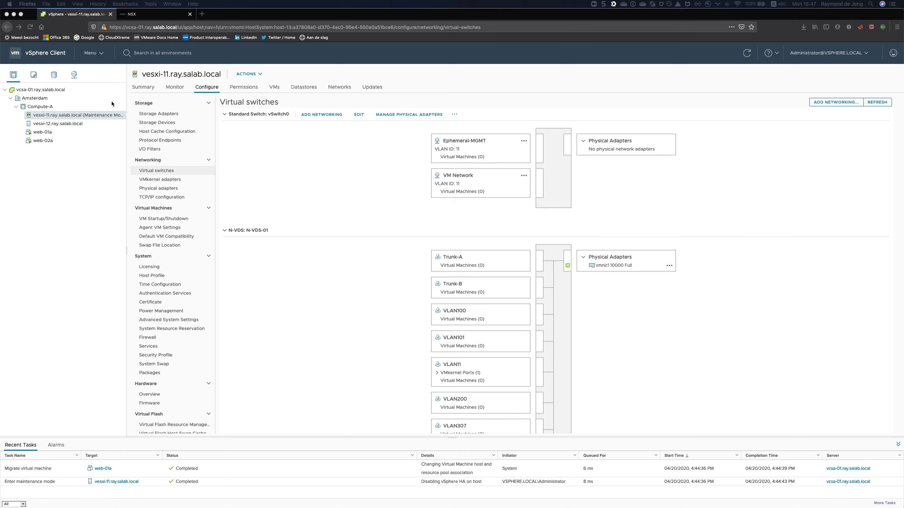
- Review the Compute distributed switch's summary, its properties including the MTU, and its connected hosts
left_click(73, 74)
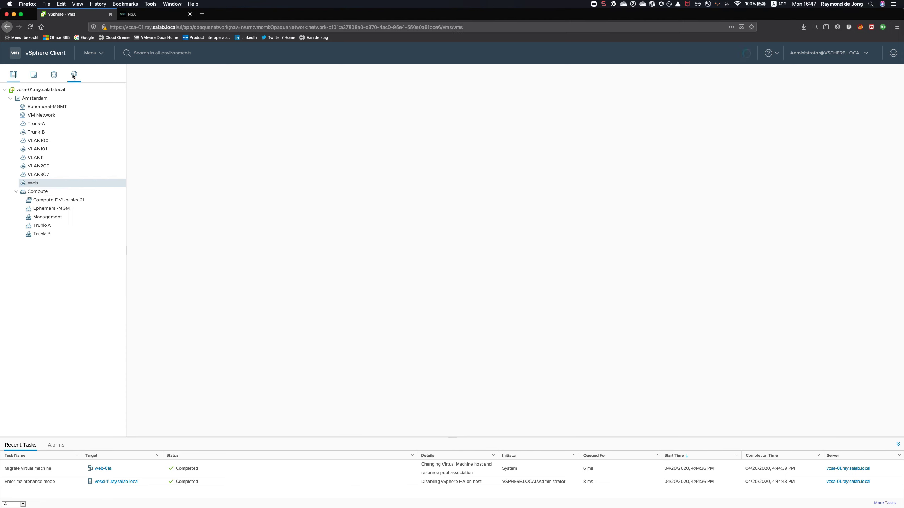
left_click(39, 192)
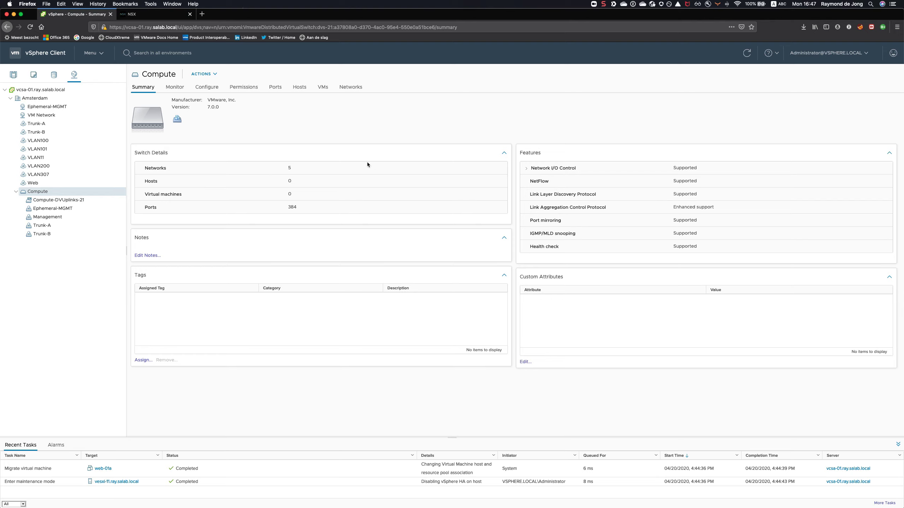
left_click(205, 89)
left_click(142, 88)
left_click_drag(220, 107, 203, 108)
left_click(209, 87)
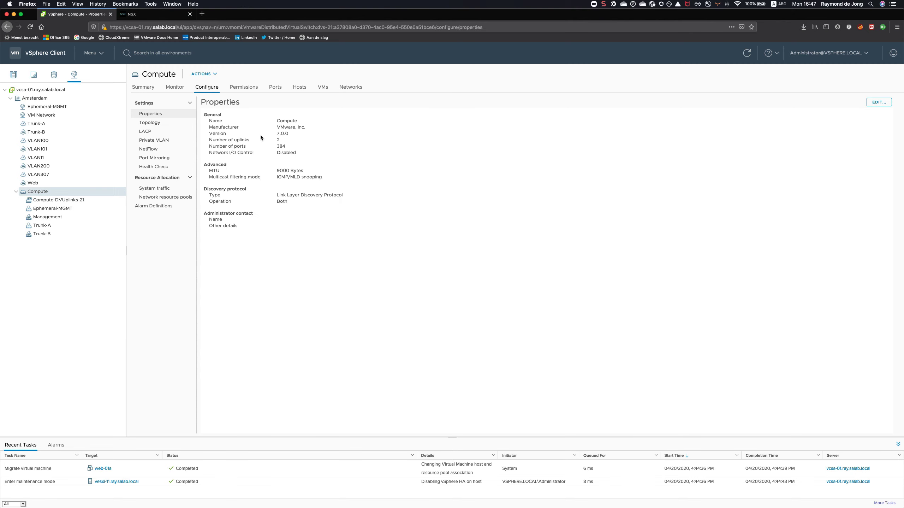
double_click(281, 170)
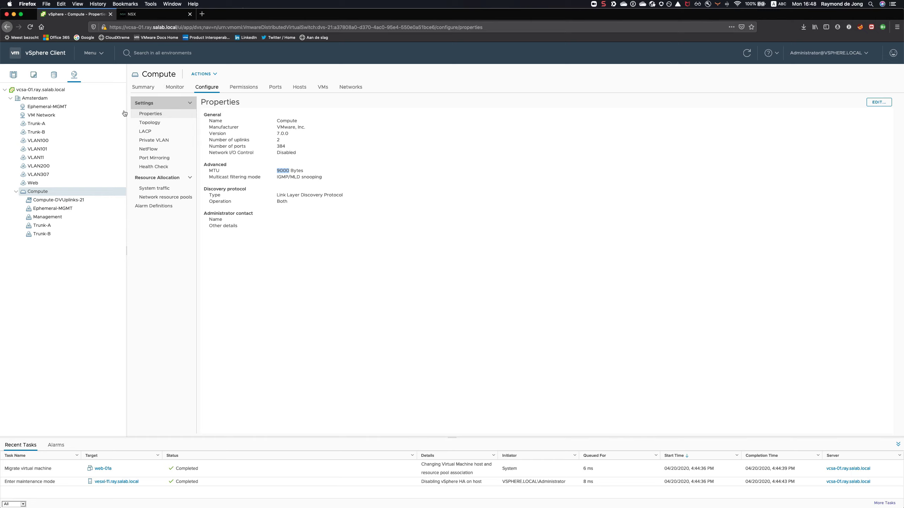
left_click(299, 88)
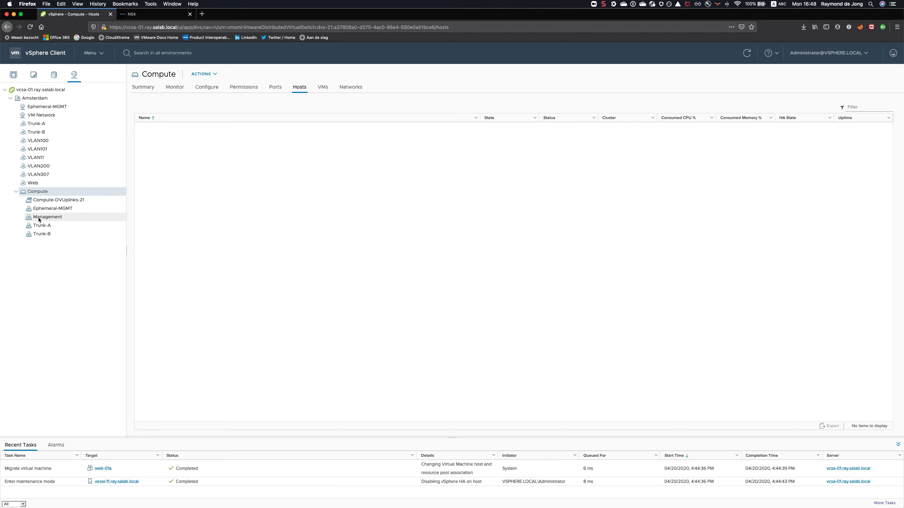
- Start adding hosts to the Compute distributed switch and select vesxi-11.ray.salab.local as the new host
left_click(203, 73)
left_click(199, 108)
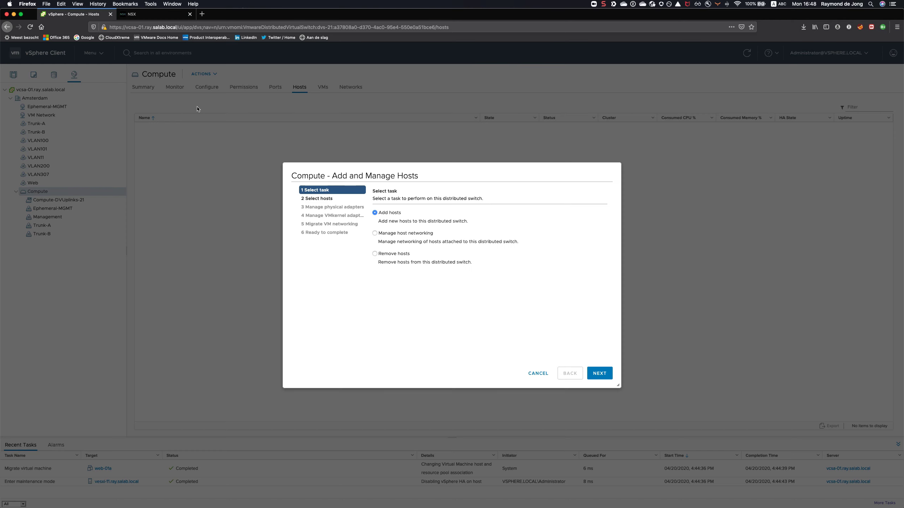
left_click(600, 373)
left_click(390, 215)
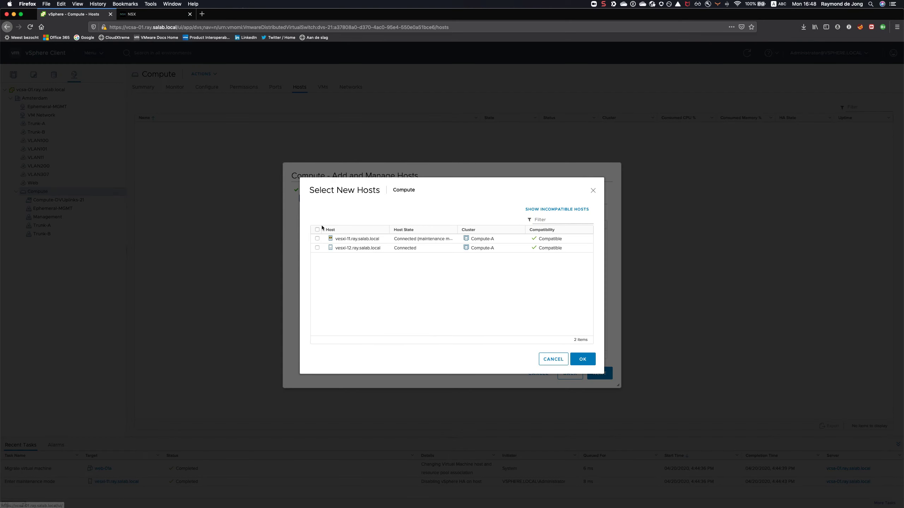
left_click(587, 360)
left_click(600, 374)
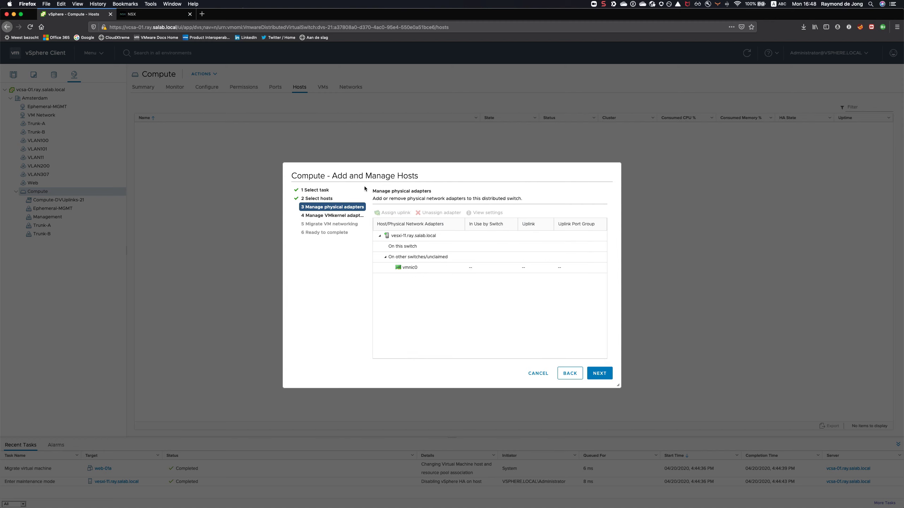
- Assign physical adapter vmnic0 of vesxi-11 to uplink1 and proceed to the VMkernel adapters
left_click(407, 268)
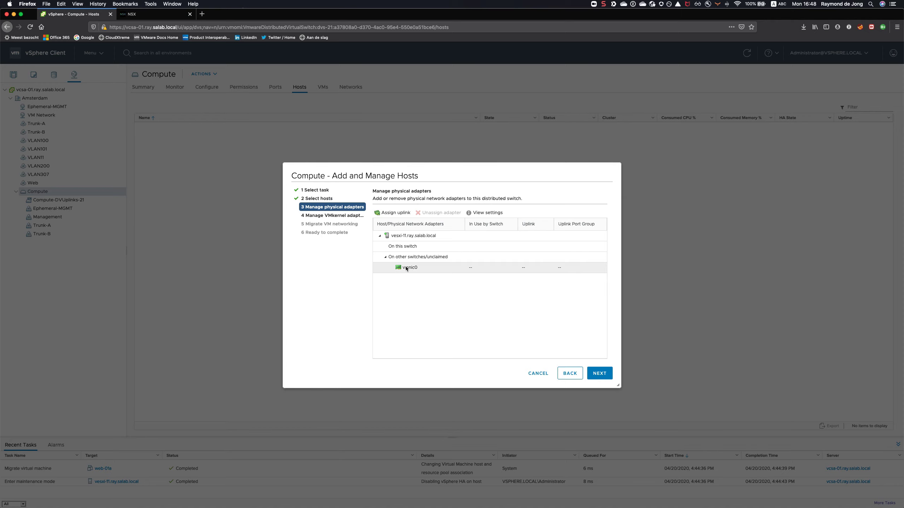
left_click(390, 212)
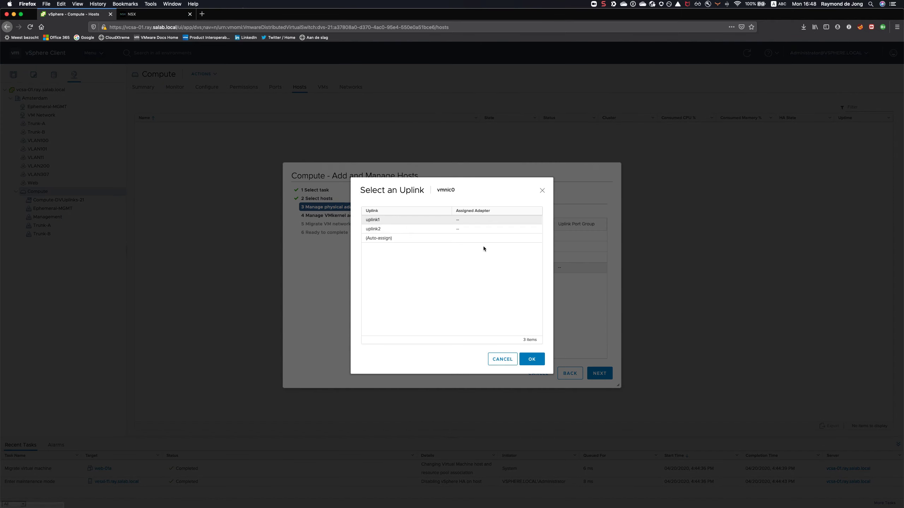
left_click(374, 219)
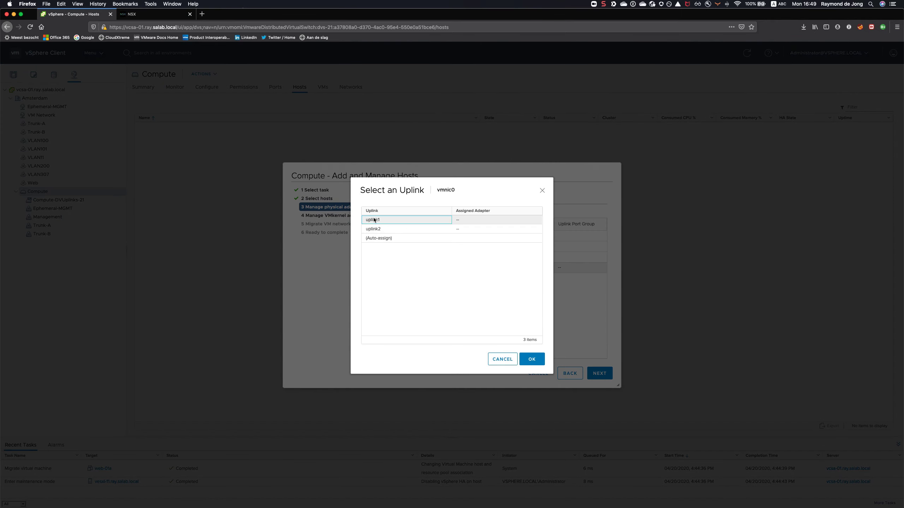
left_click(532, 358)
left_click(600, 373)
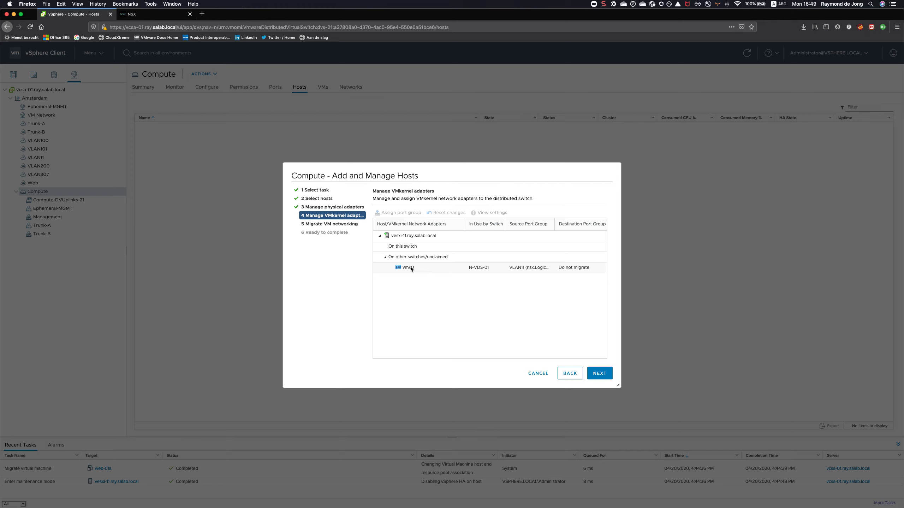
- Assign VMkernel adapter vmk0 of vesxi-11 to the Management port group of the Compute distributed switch
left_click(411, 267)
left_click(399, 212)
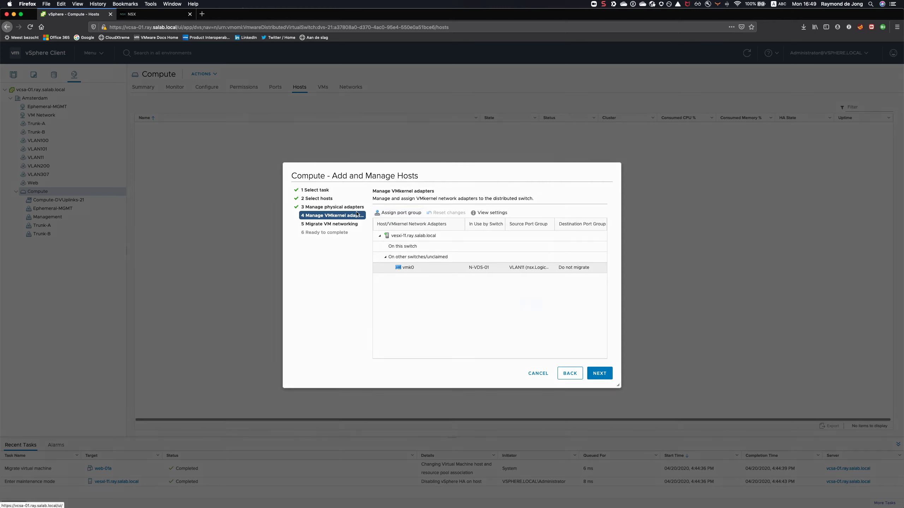
left_click(402, 257)
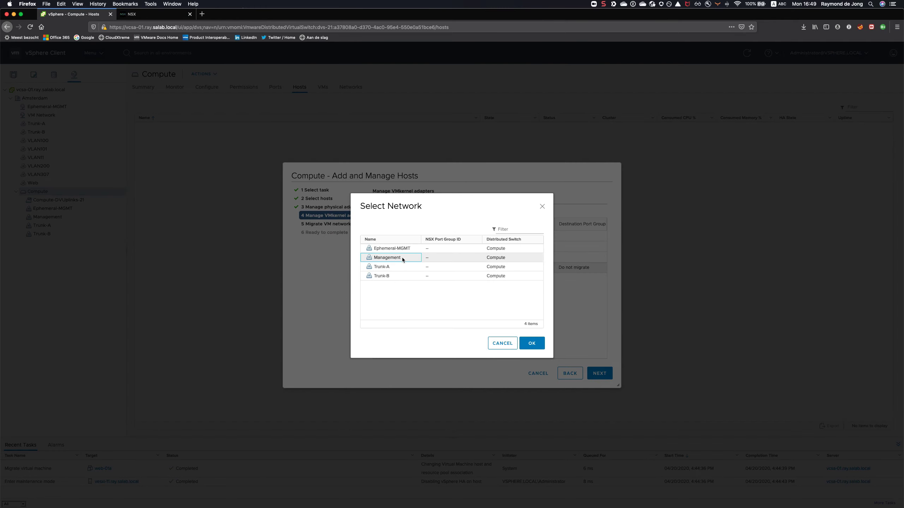
left_click(532, 343)
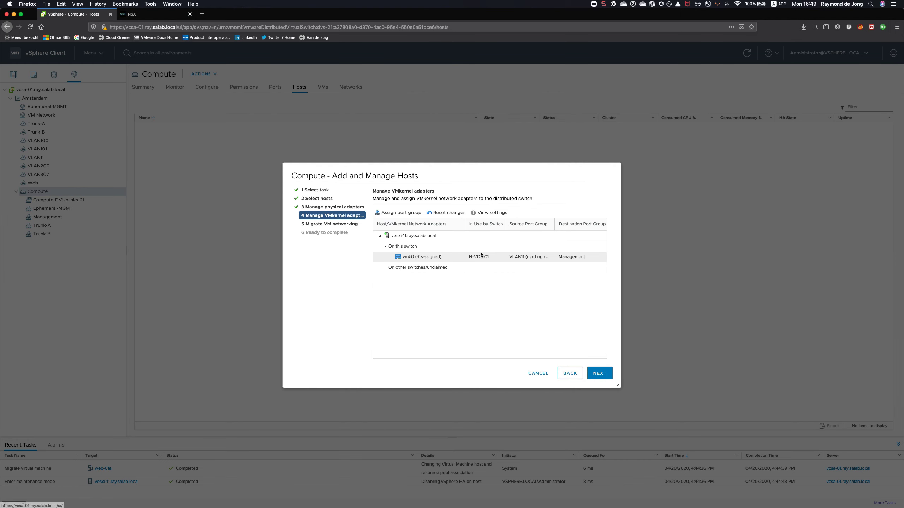
- Skip virtual machine network migration and finish adding vesxi-11 to the Compute distributed switch
left_click(600, 372)
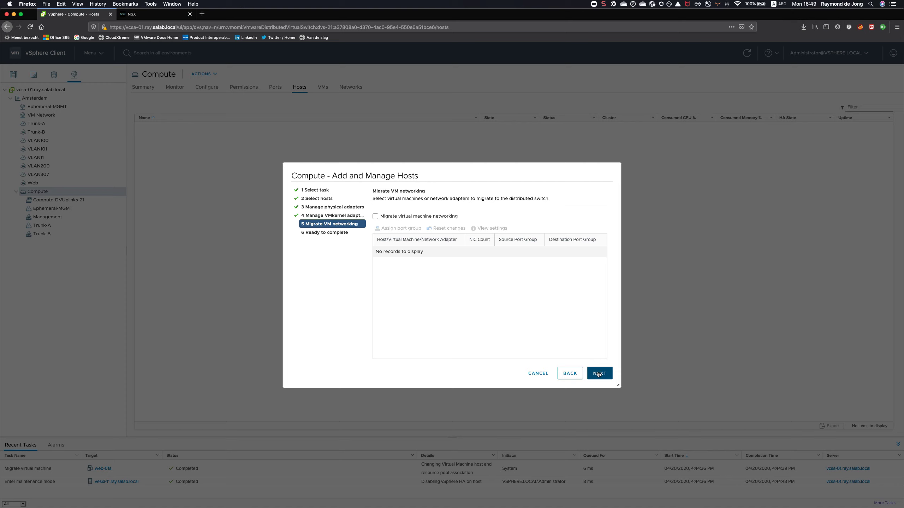
left_click(599, 373)
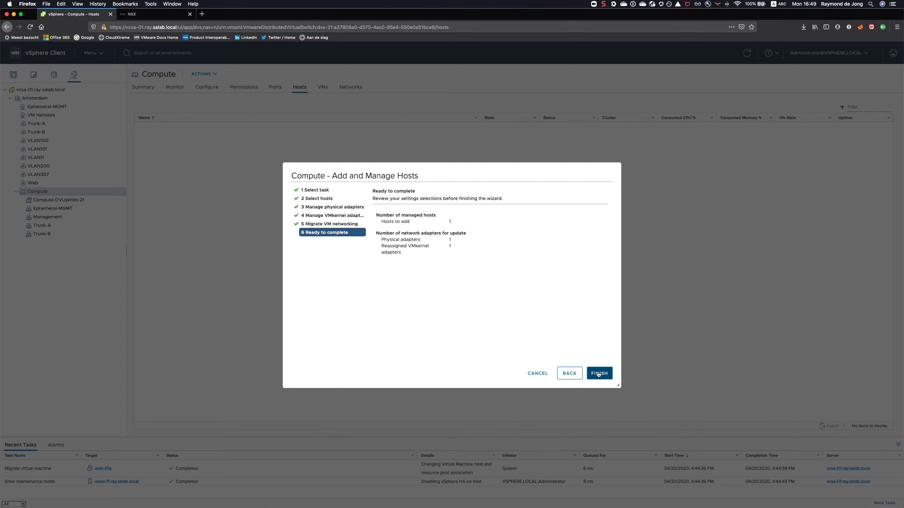
left_click(599, 373)
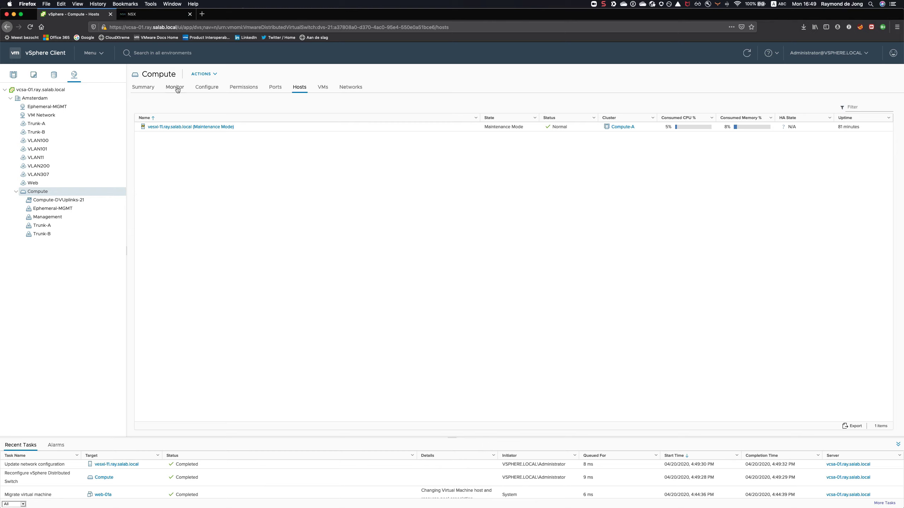
- Examine the virtual switches of vesxi-11, covering Compute's uplink1 adapter and VMkernel port, vSwitch0, and N-VDS-01's physical adapters
left_click(206, 88)
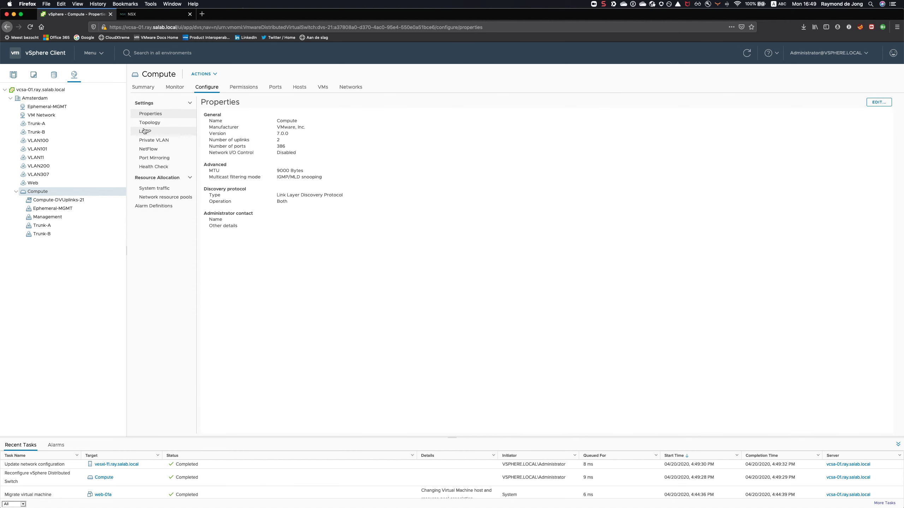
left_click(13, 74)
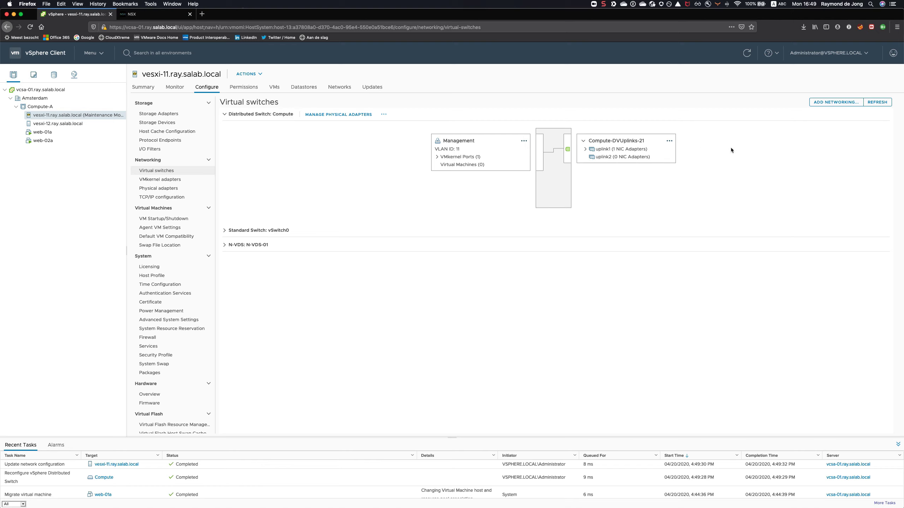
left_click(586, 149)
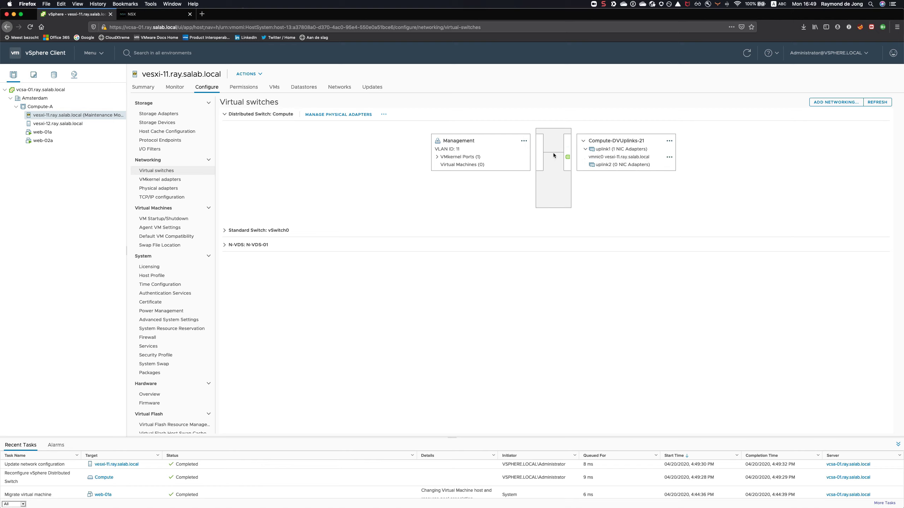
left_click(438, 156)
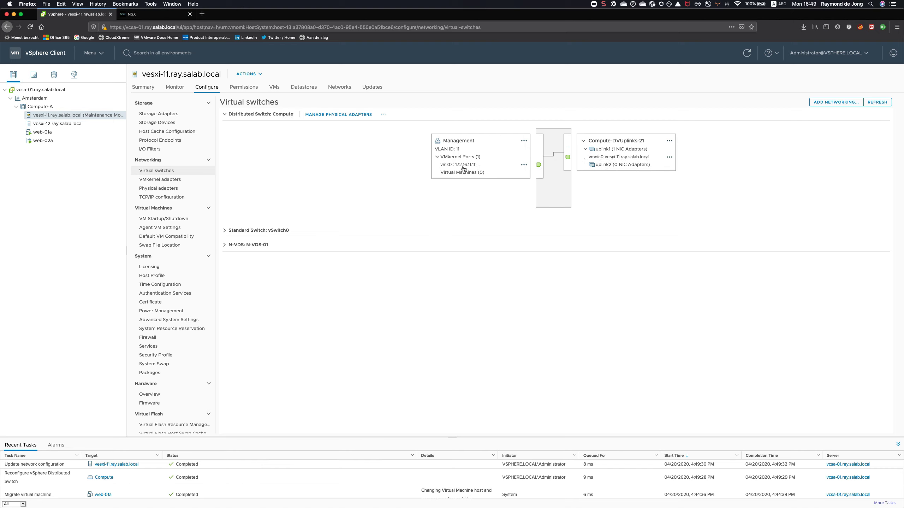
left_click(224, 231)
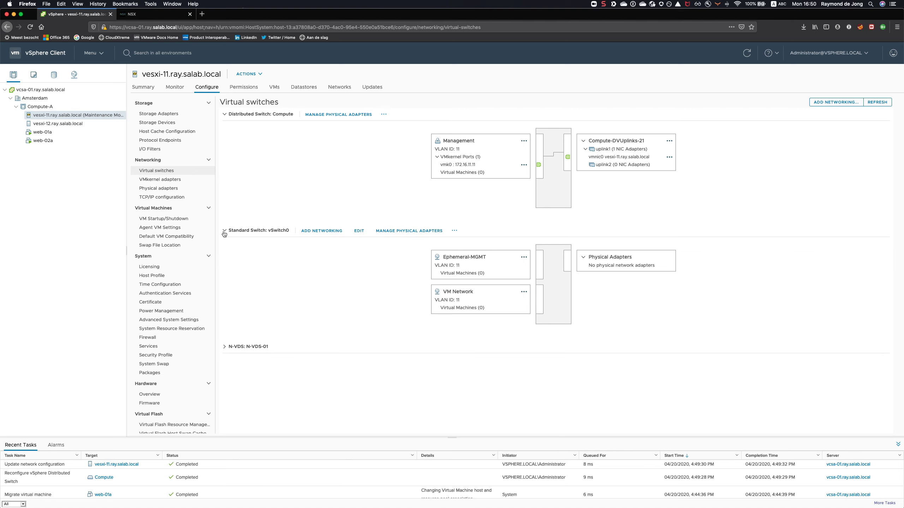
left_click(224, 232)
left_click(225, 245)
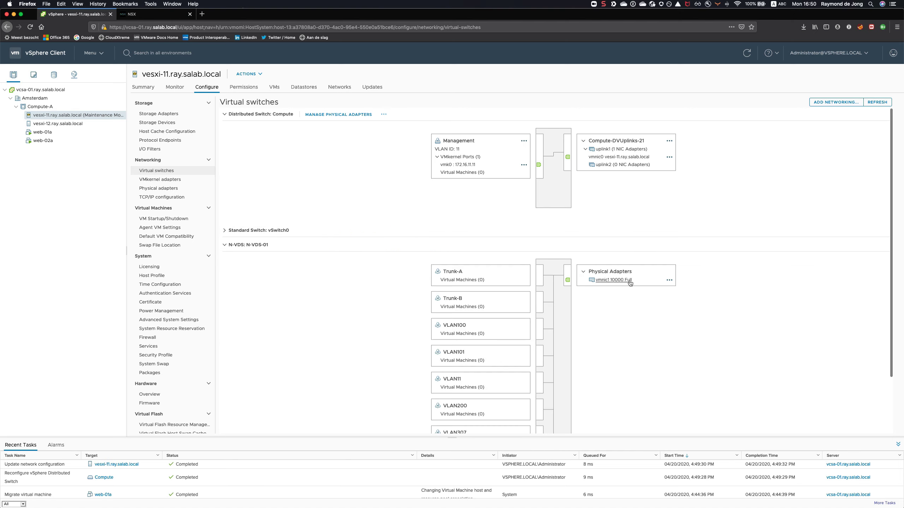
left_click(224, 245)
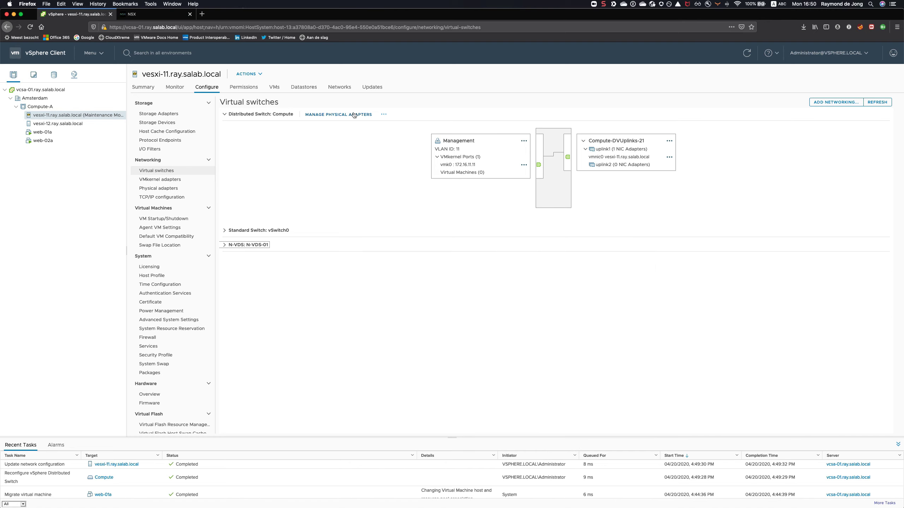
- Switch to NSX-T and review the Production-ESXi-Host uplink profile's teamings, transport VLAN and MTU without saving changes
left_click(132, 14)
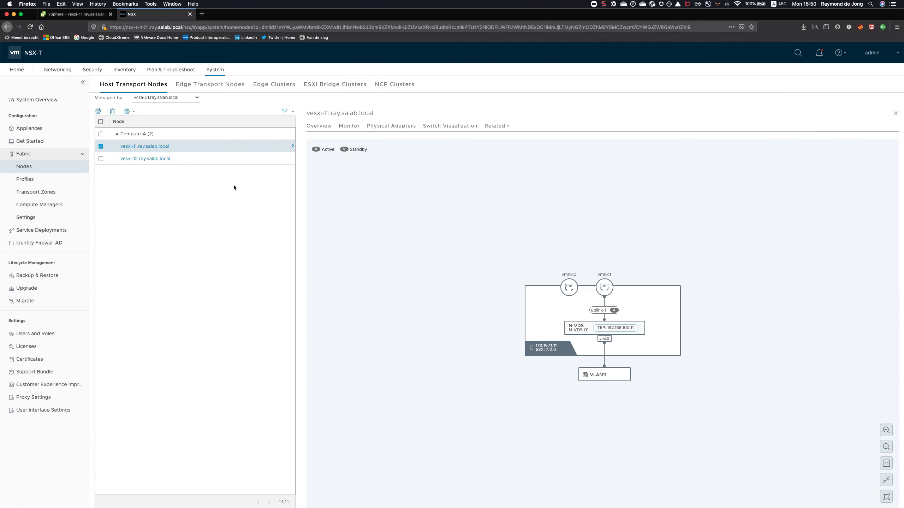
left_click(896, 114)
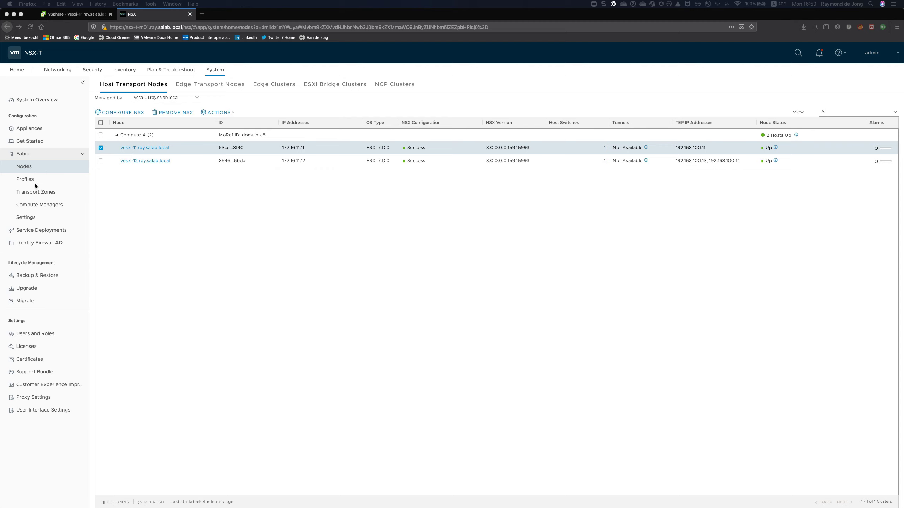
left_click(25, 179)
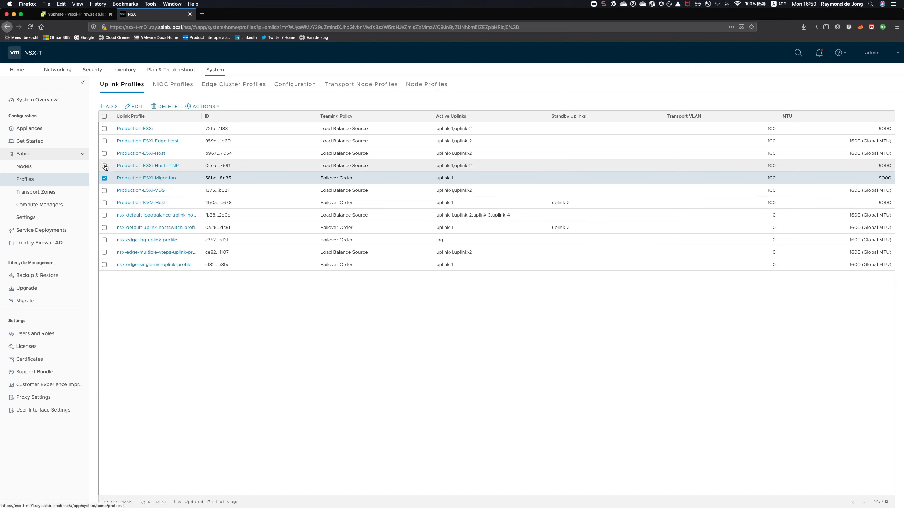
left_click(105, 178)
left_click(105, 153)
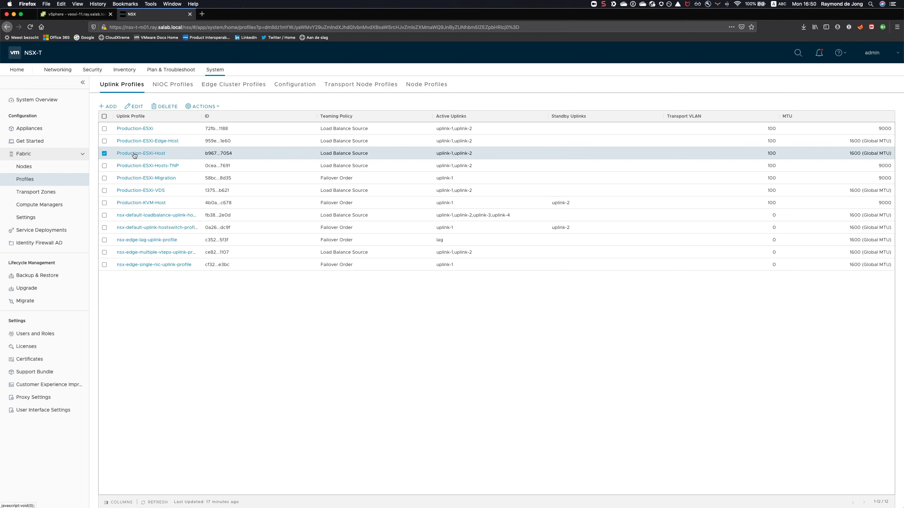
left_click(134, 107)
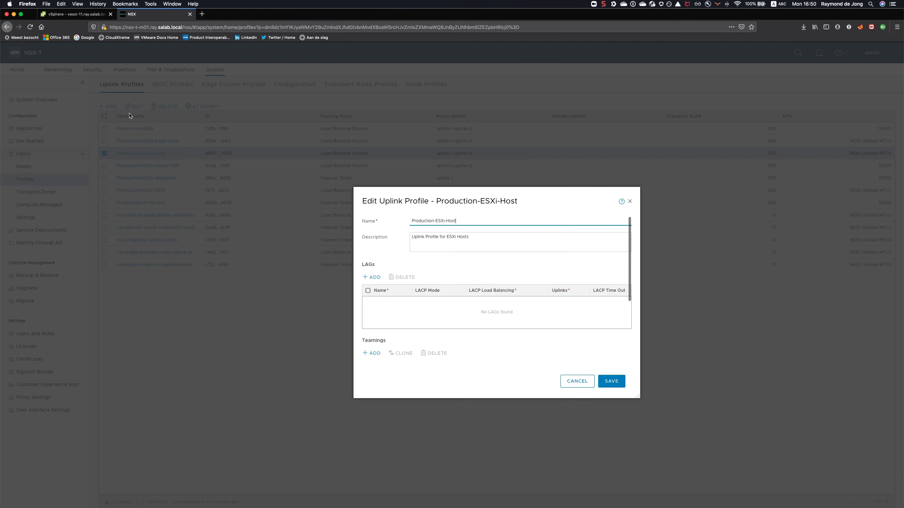
scroll(429, 251, "down", 5)
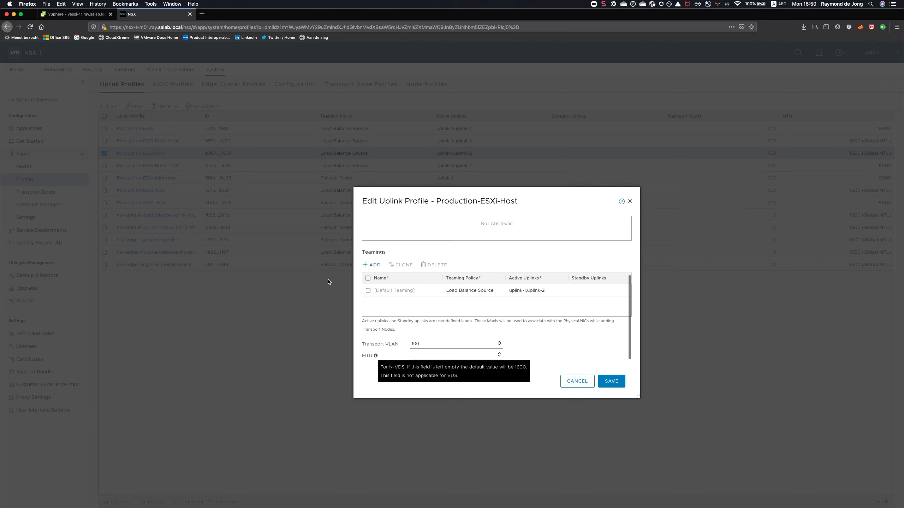
left_click(574, 381)
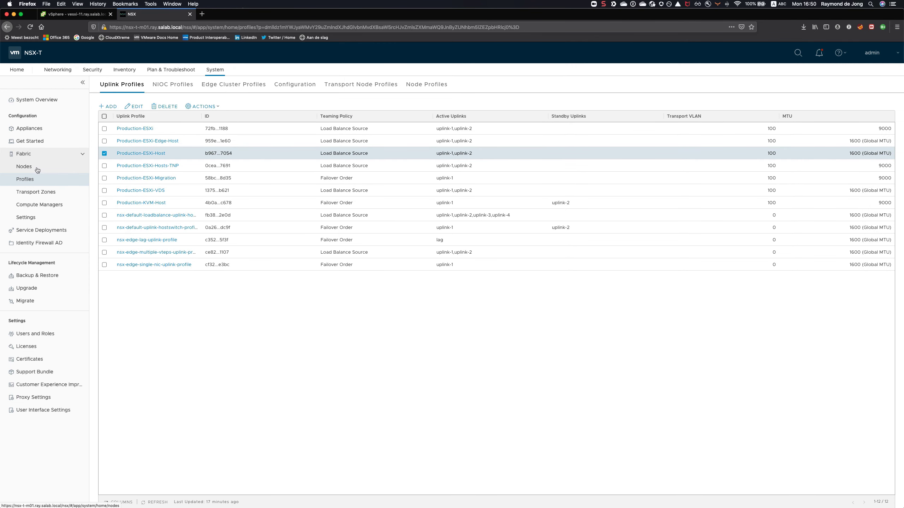
- Open the NSX configuration of host transport node vesxi-11.ray.salab.local and proceed to its switch settings
left_click(37, 168)
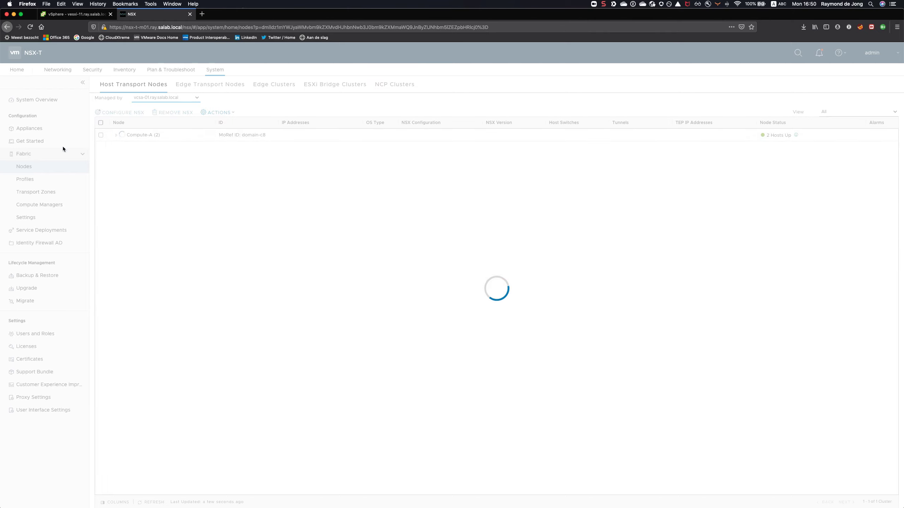
left_click(101, 147)
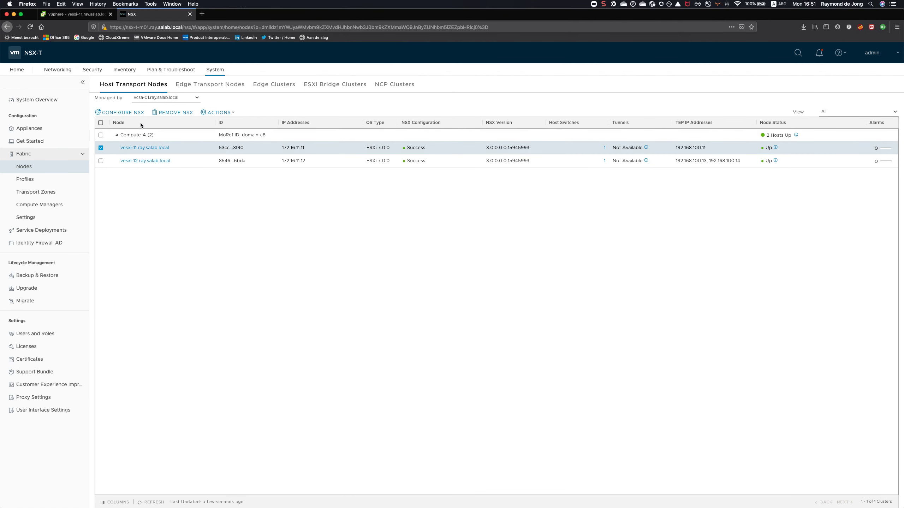
left_click(122, 112)
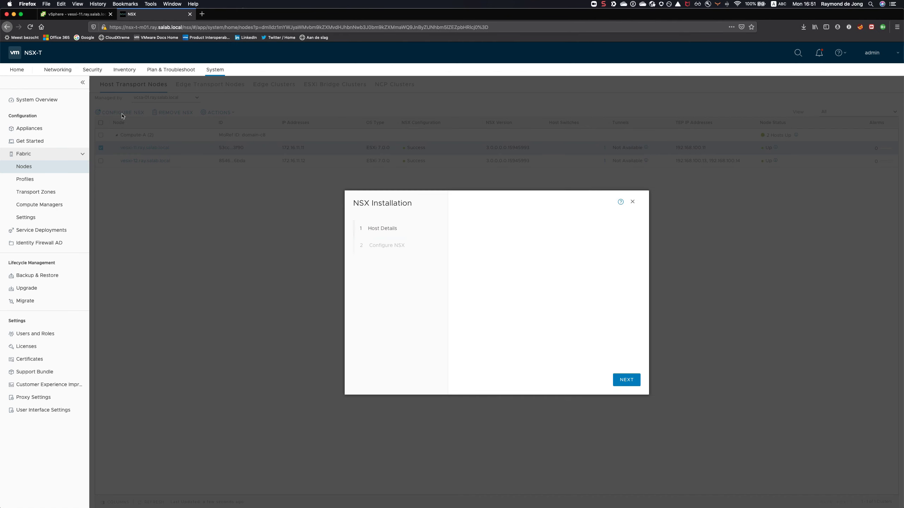
left_click(622, 378)
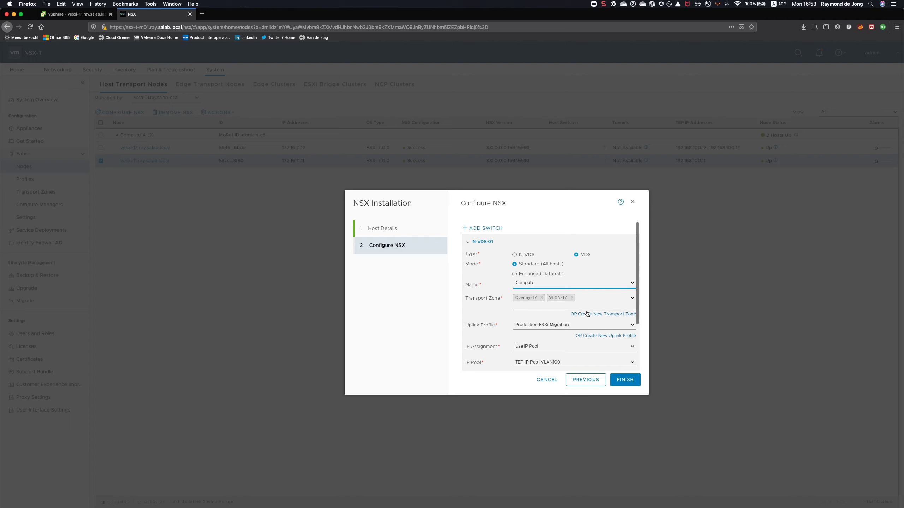
- Set the switch's uplink profile to Production-ESXi-Host and dismiss the mapping warning
scroll(587, 313, "down", 3)
left_click(633, 267)
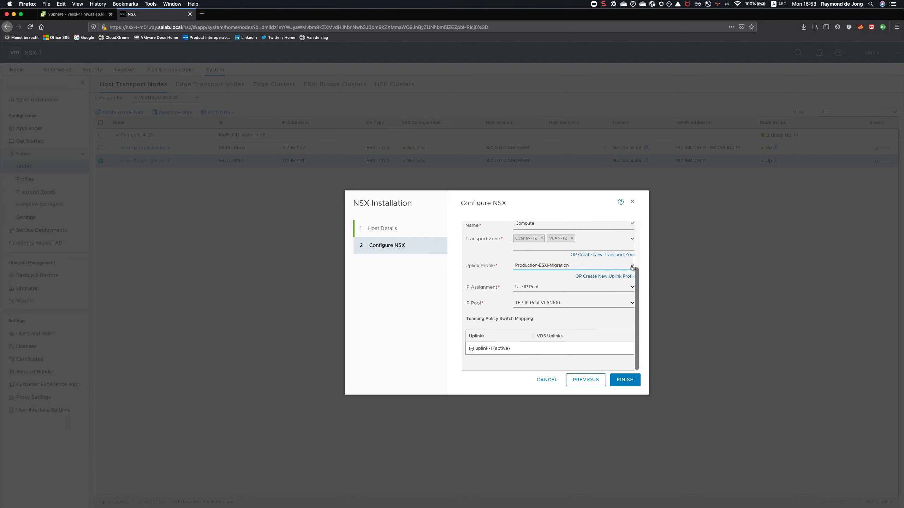
left_click(566, 293)
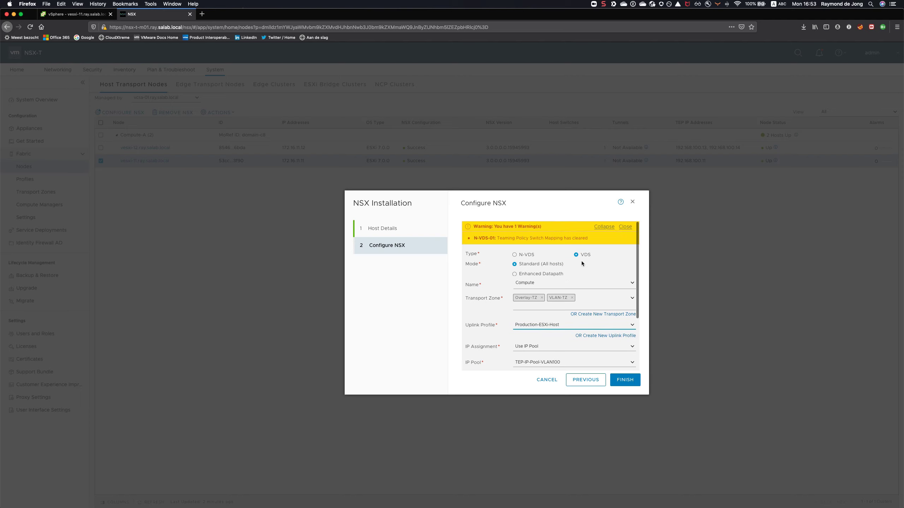
left_click(628, 226)
- Map uplink-1 to VDS uplink1 and uplink-2 to VDS uplink2, and finish the NSX configuration of vesxi-11
scroll(582, 273, "down", 3)
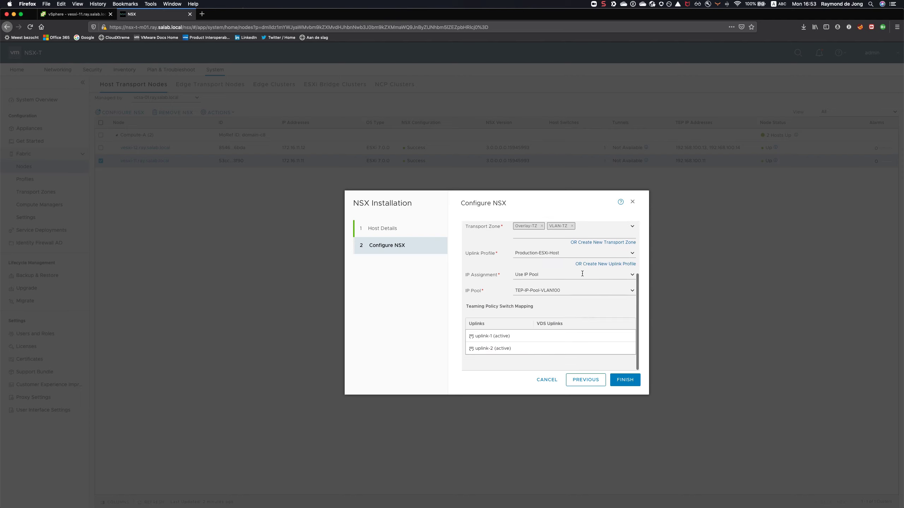
left_click(541, 335)
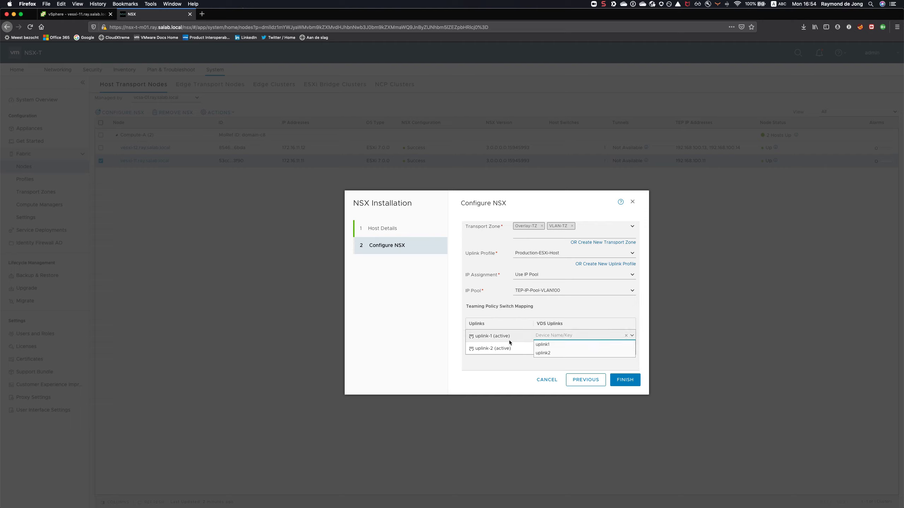
left_click(544, 345)
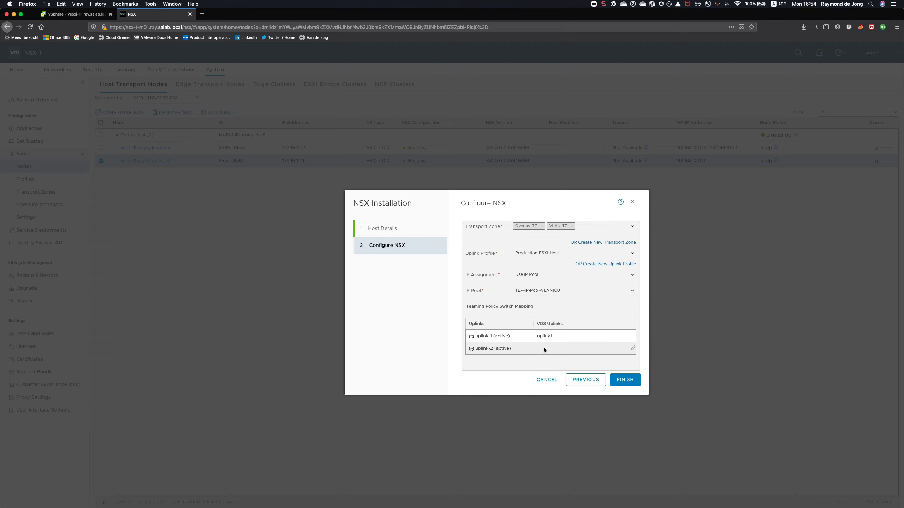
left_click(544, 347)
left_click(539, 359)
left_click(566, 346)
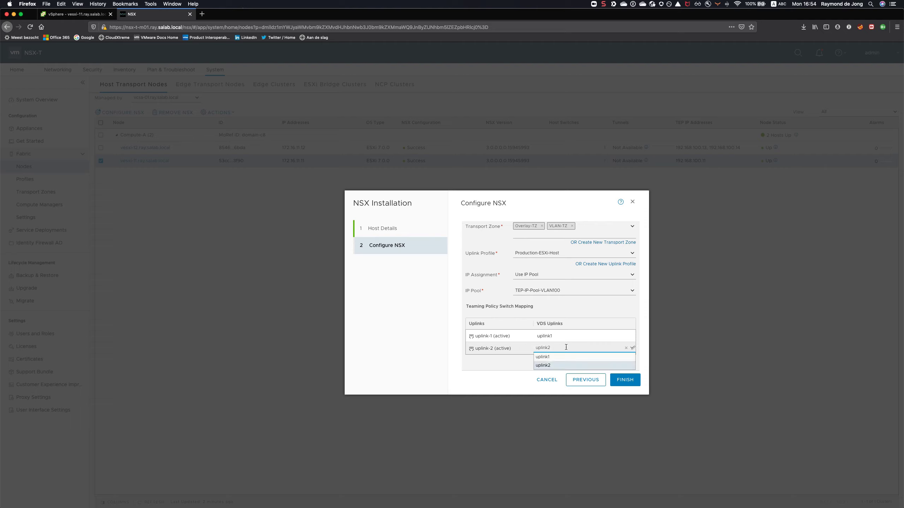
left_click(566, 347)
left_click(580, 315)
scroll(577, 315, "down", 1)
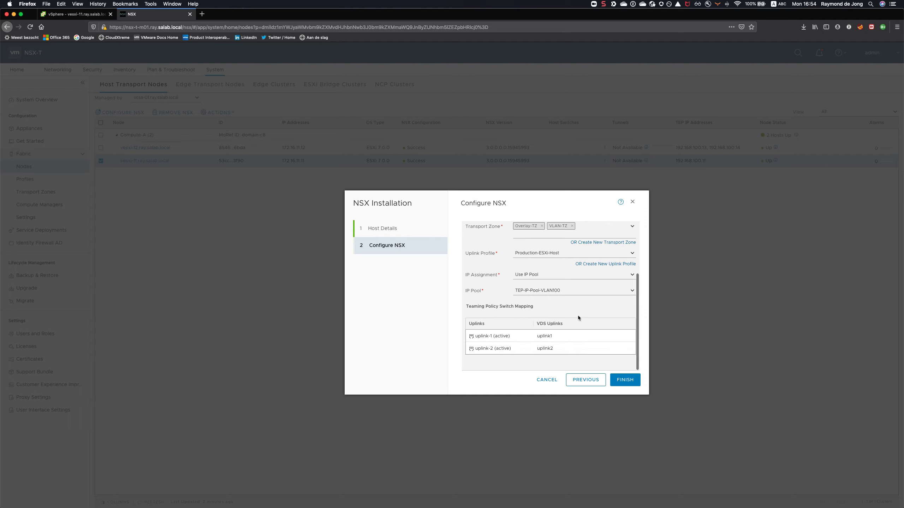
left_click(625, 379)
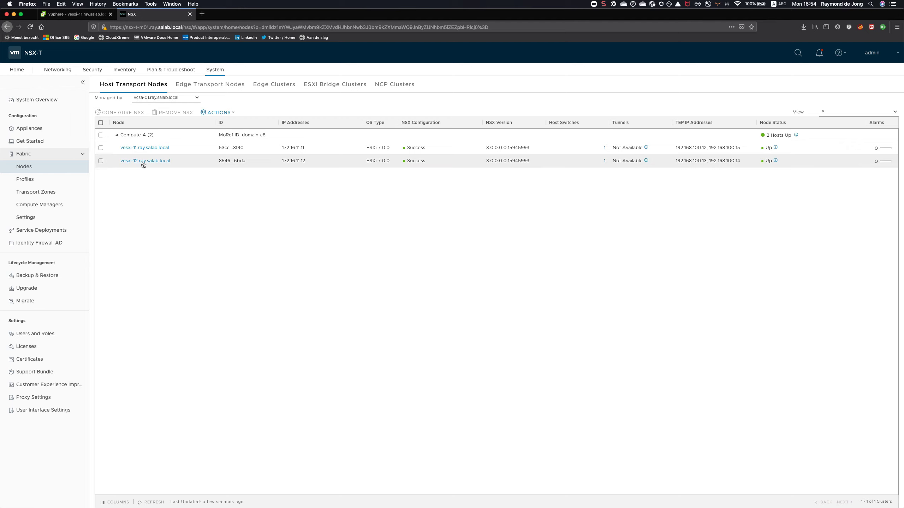
- Check the switch visualization of vesxi-11 in NSX-T, and switch to the vSphere Client to examine its NSX switch Compute
left_click(140, 149)
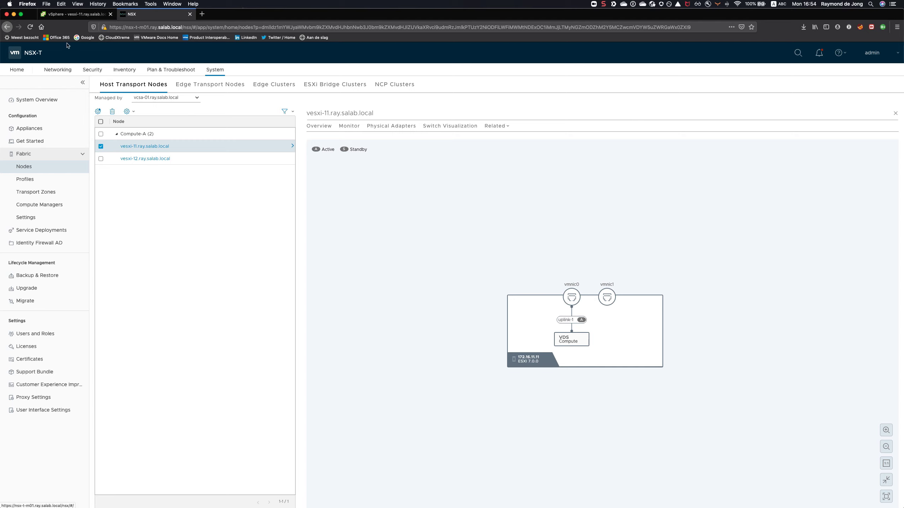
left_click(74, 14)
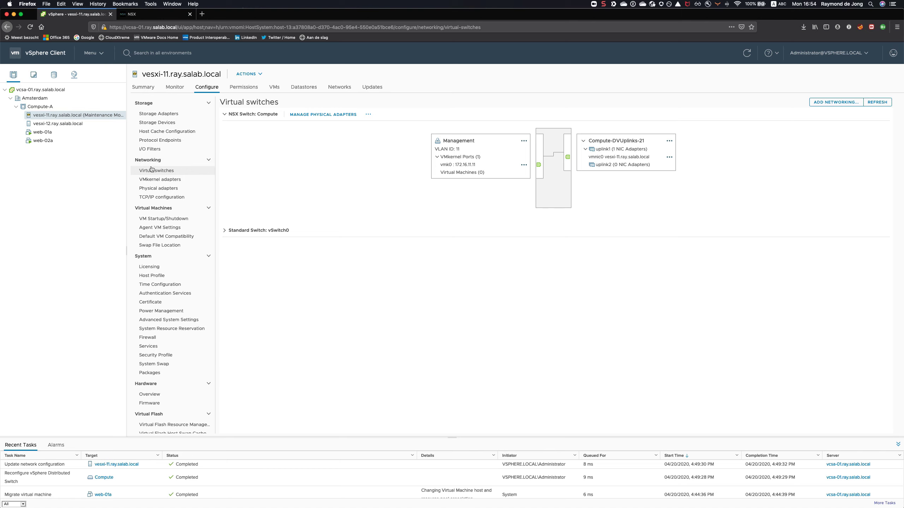
left_click(98, 123)
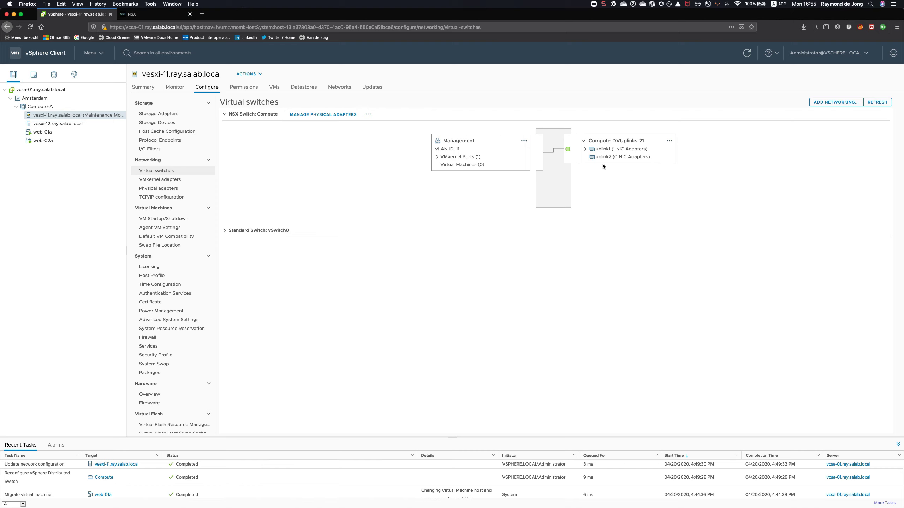
- Assign physical adapter vmnic1 to uplink2 of the Compute switch on vesxi-11 and expand both uplinks to check their adapters
left_click(586, 149)
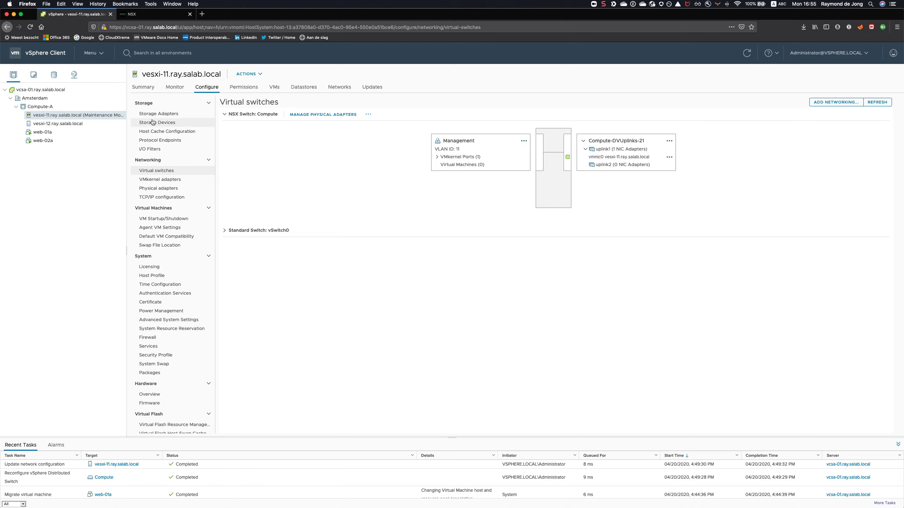
left_click(349, 114)
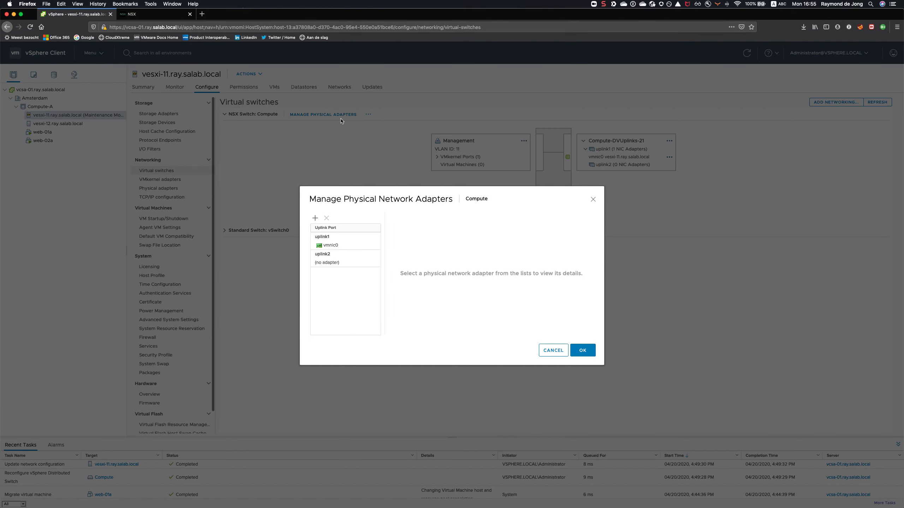
left_click(343, 242)
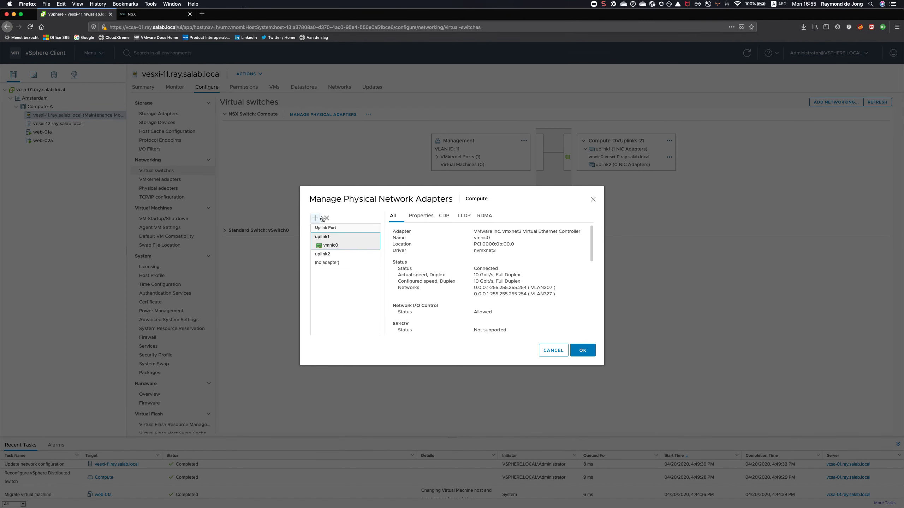
left_click(315, 218)
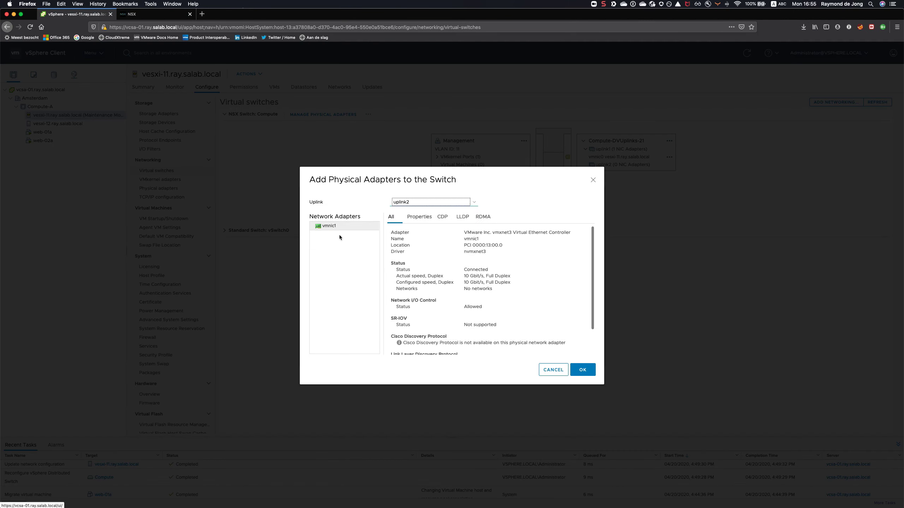
left_click(583, 369)
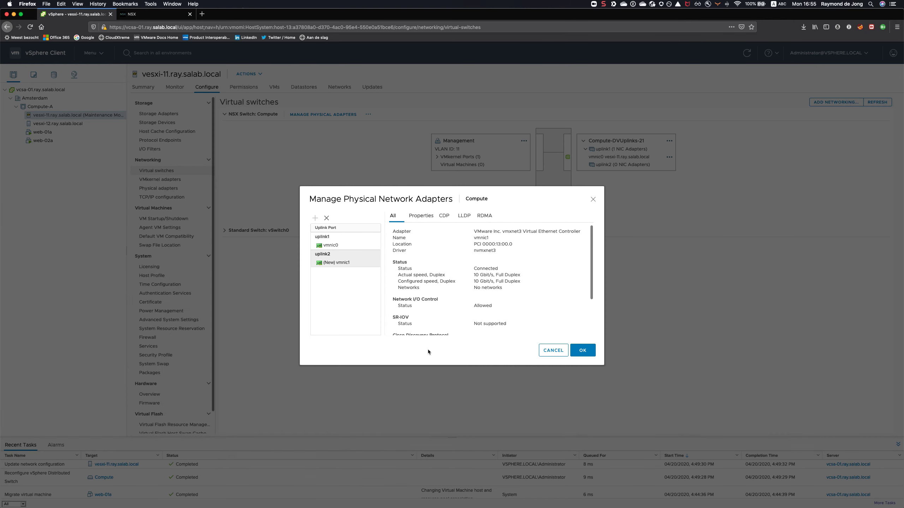
left_click(581, 352)
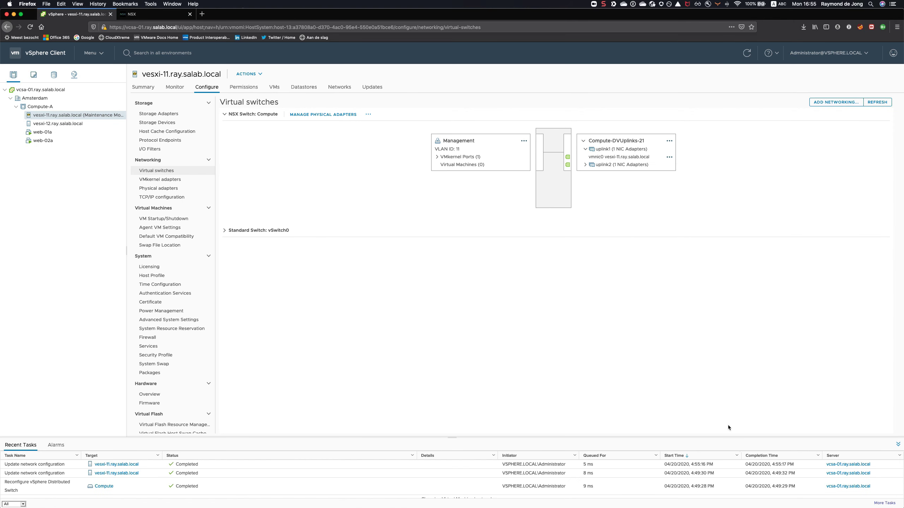
left_click(586, 165)
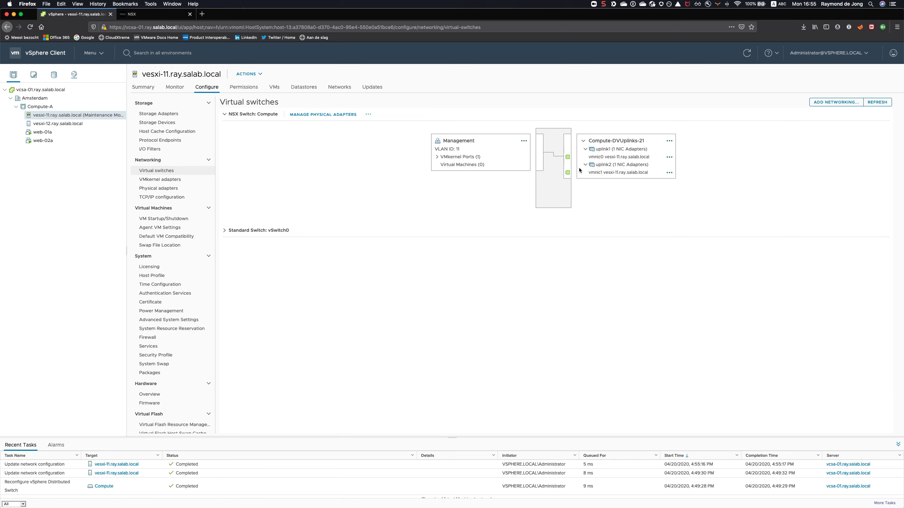
- Switch to NSX-T and check the refreshed switch visualization of vesxi-11 for its uplinks to the Compute VDS
left_click(144, 16)
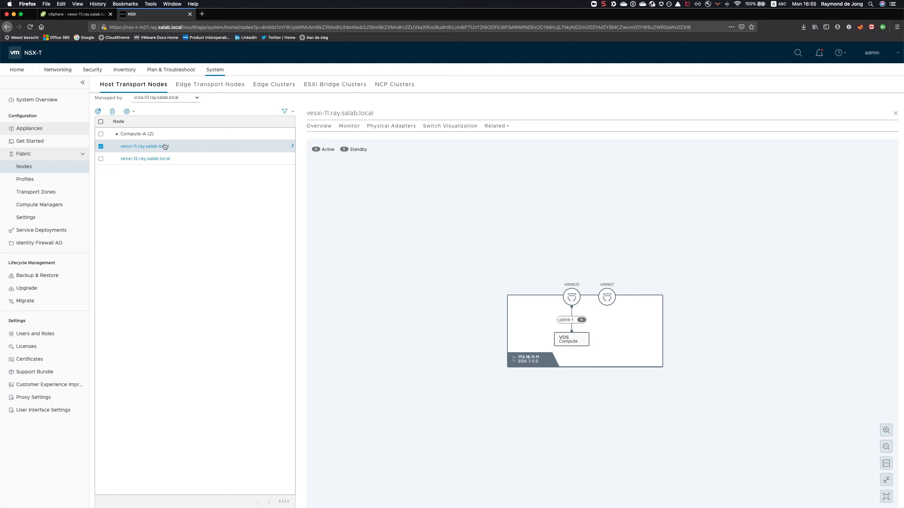
left_click(159, 159)
left_click(162, 147)
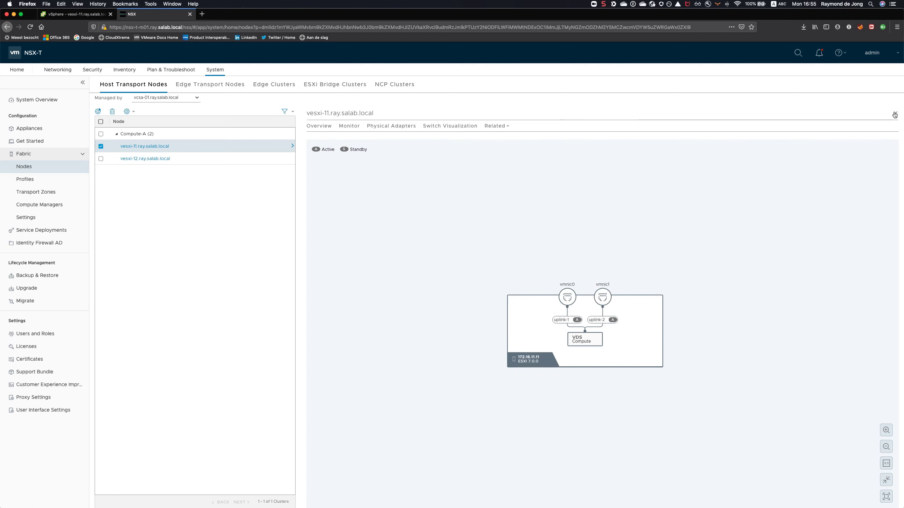
left_click(894, 115)
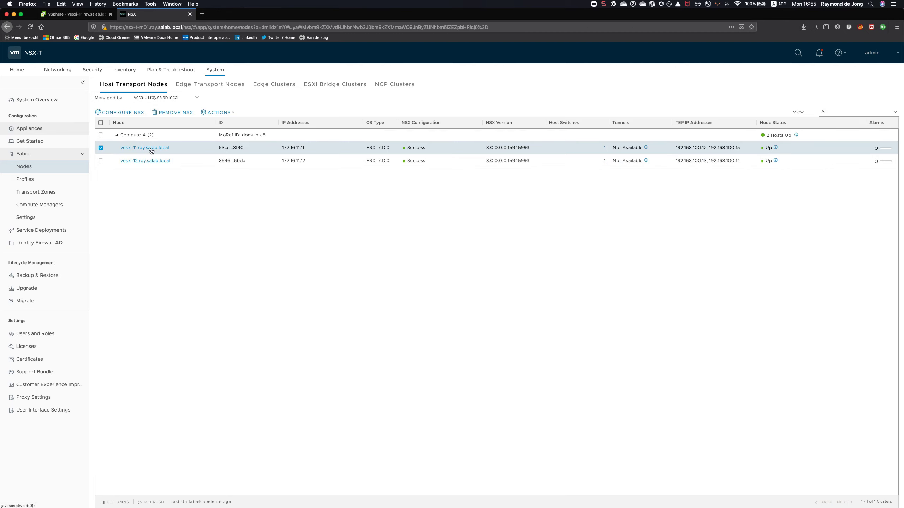
left_click(150, 152)
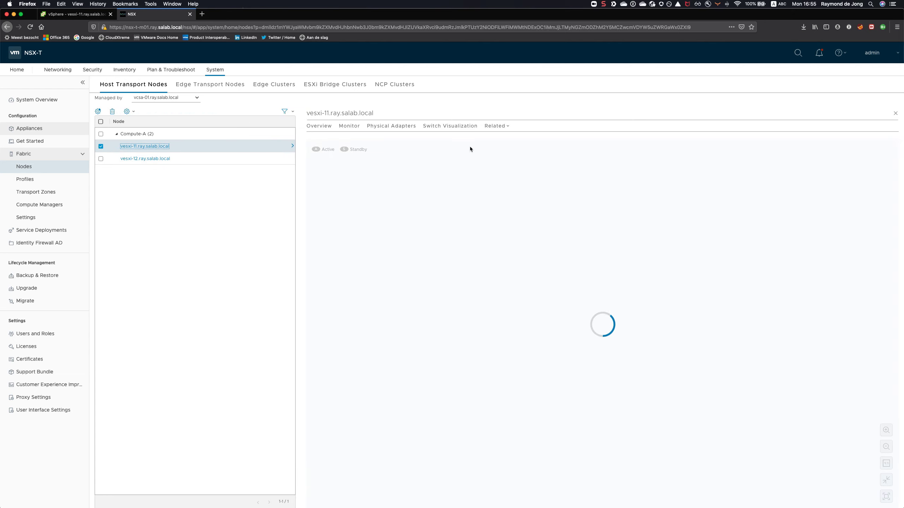
left_click(447, 127)
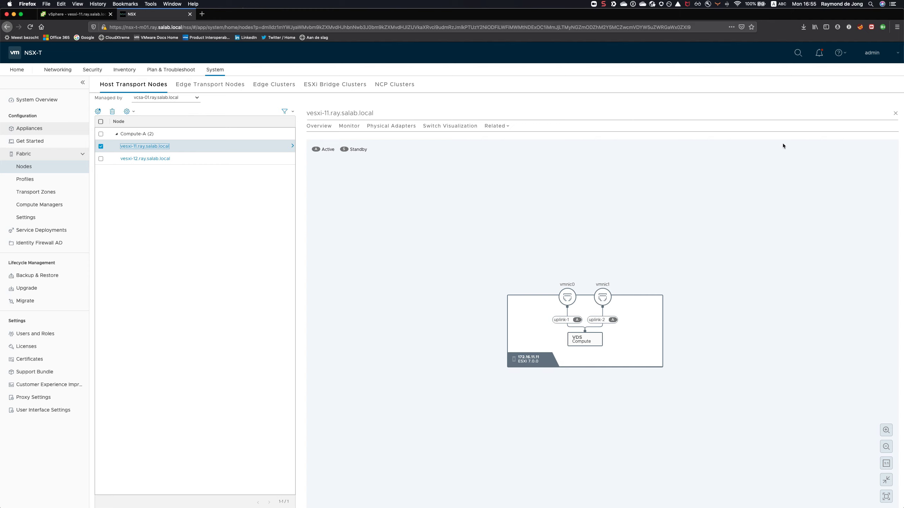
left_click(896, 113)
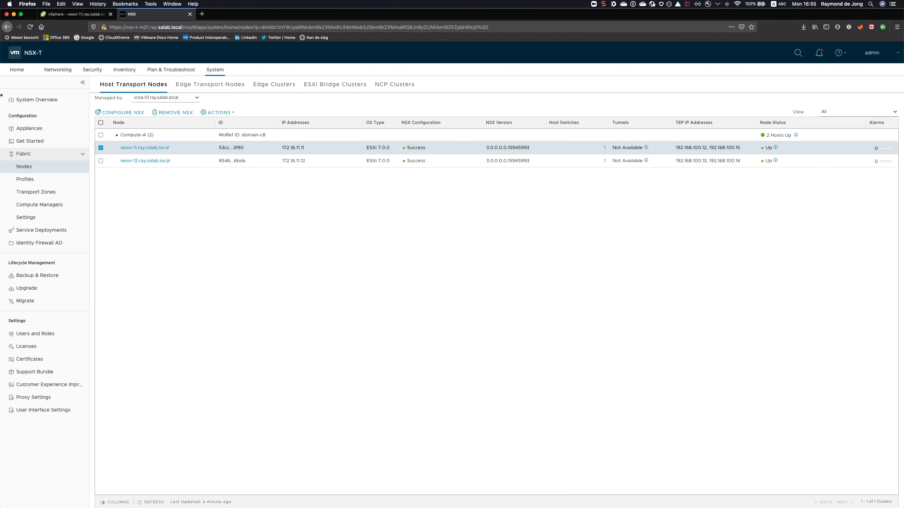
- Switch to the vSphere Client and take host vesxi-11 out of maintenance mode
left_click(79, 14)
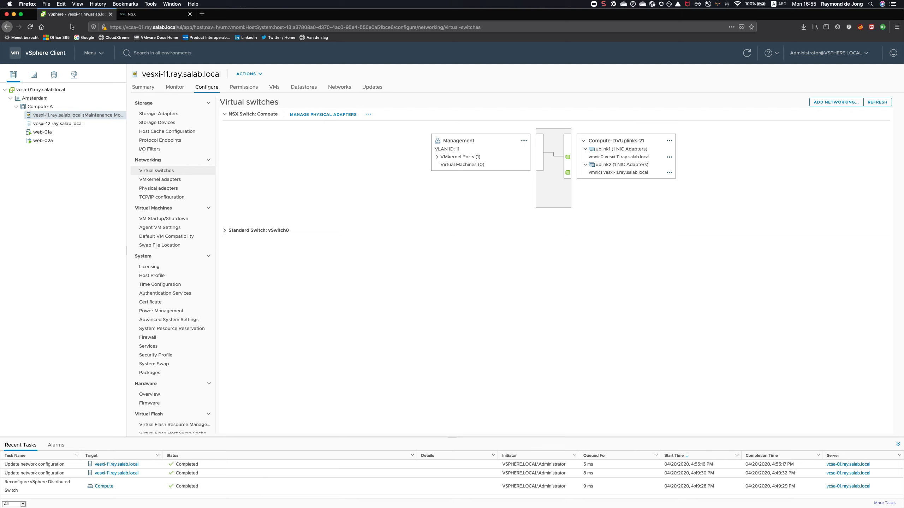
right_click(43, 118)
mouse_move(153, 181)
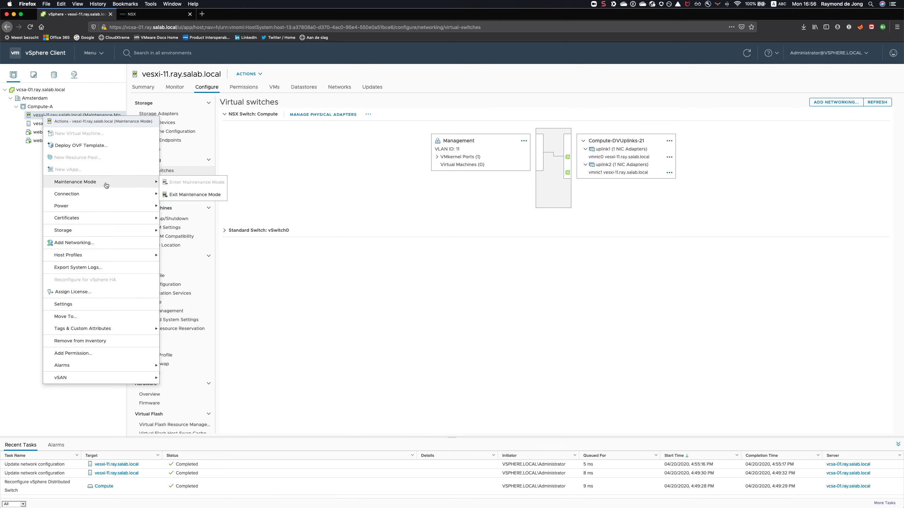
left_click(191, 195)
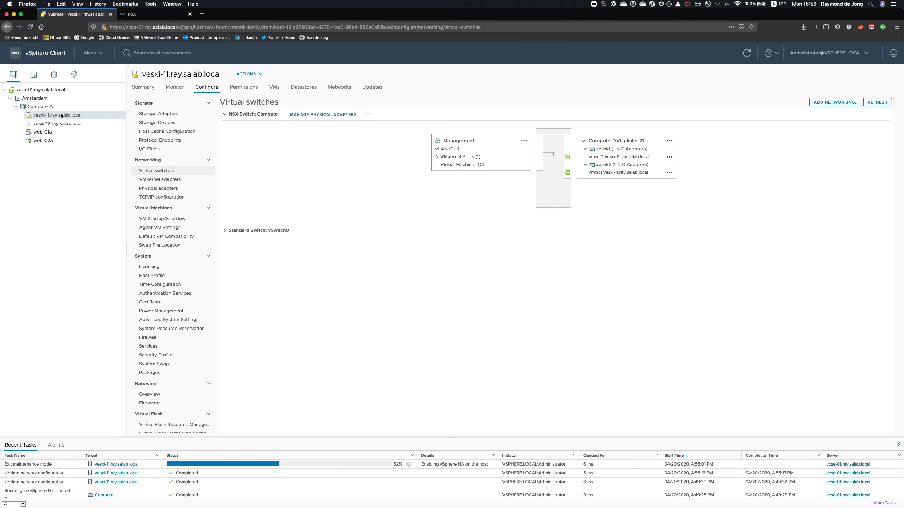
- Examine which VMs use the original Web opaque network, and check the host and network of web-01a in its summary
left_click(75, 75)
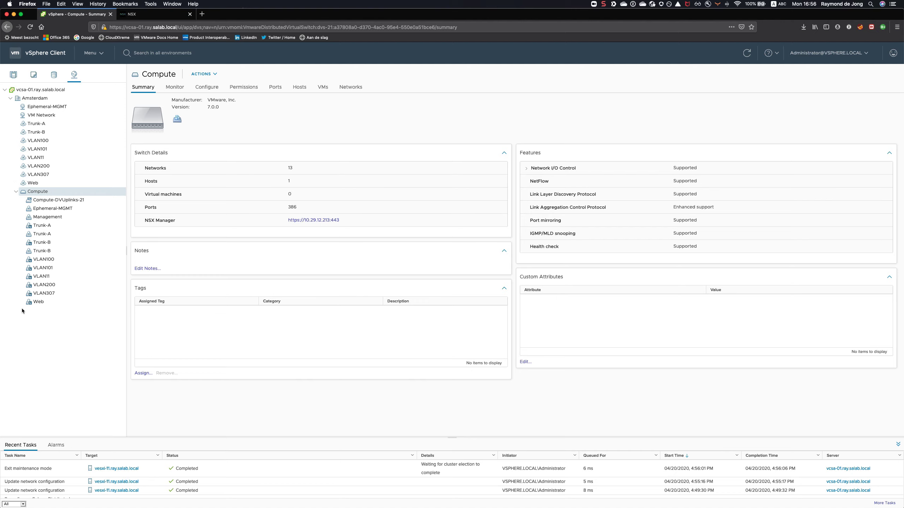
left_click(37, 301)
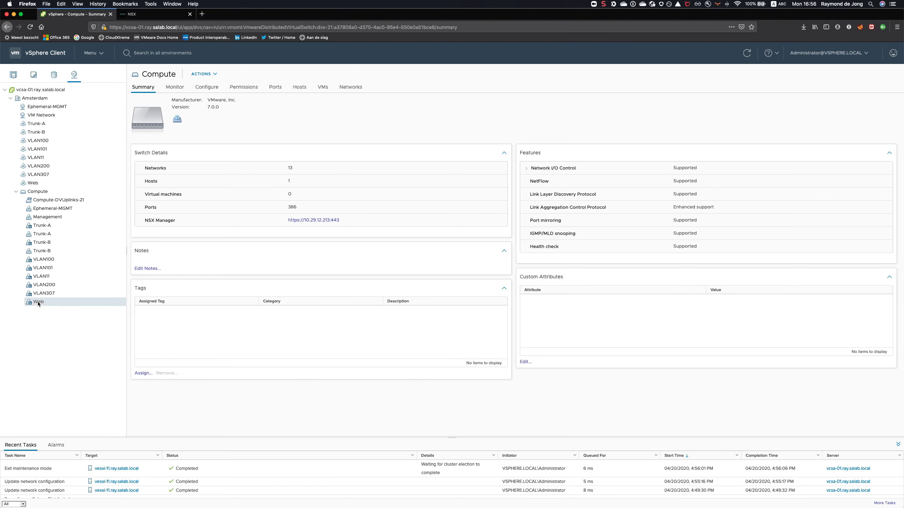
left_click(33, 183)
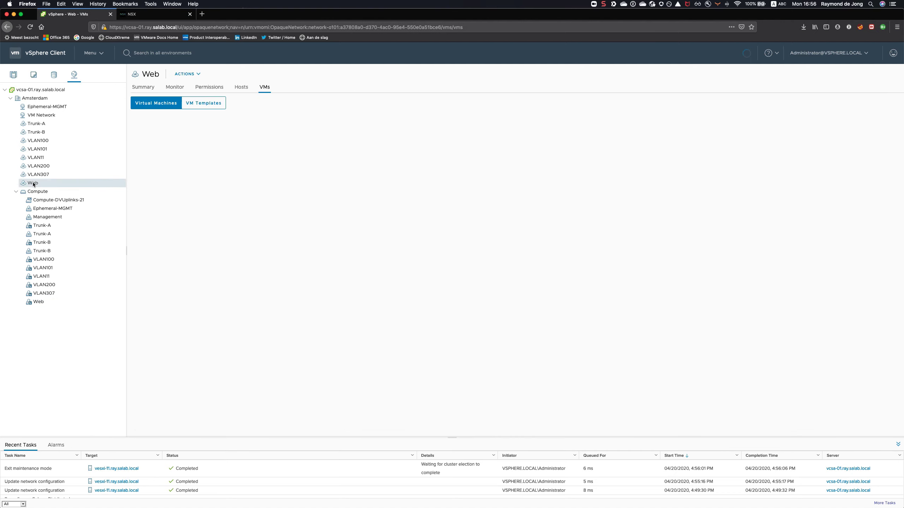
left_click(13, 75)
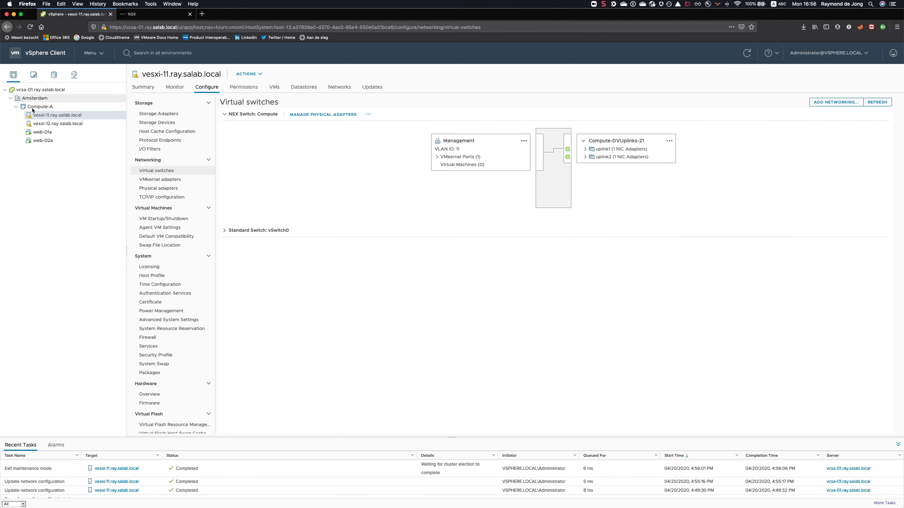
left_click(74, 74)
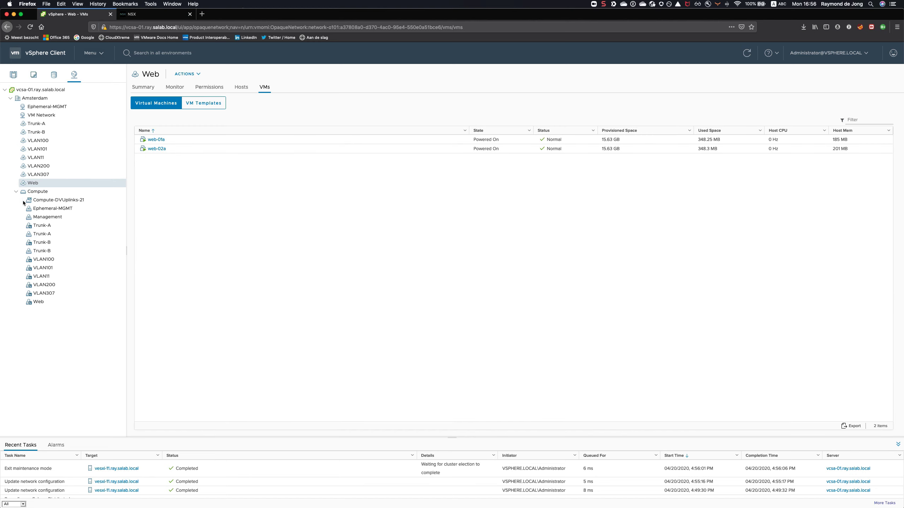
left_click(13, 74)
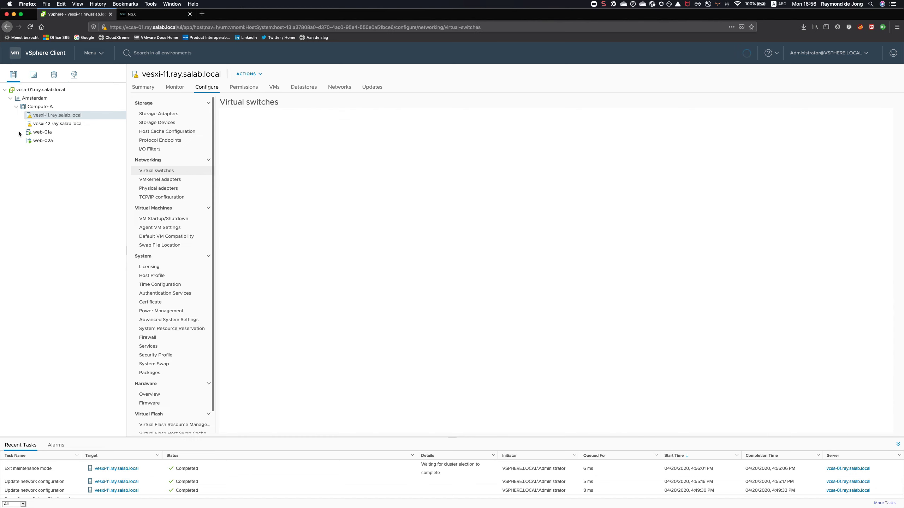
left_click(42, 132)
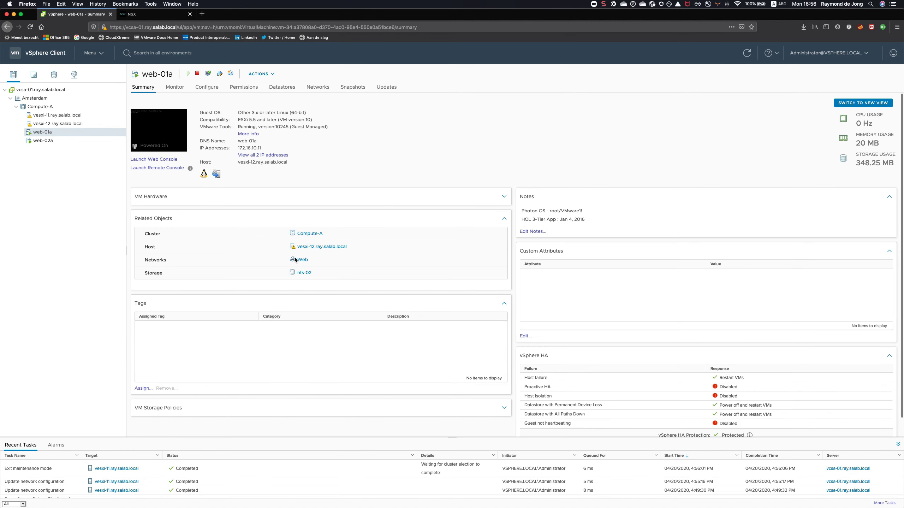
- Put host vesxi-12 into maintenance mode and accept the confirmation dialogs
left_click(46, 123)
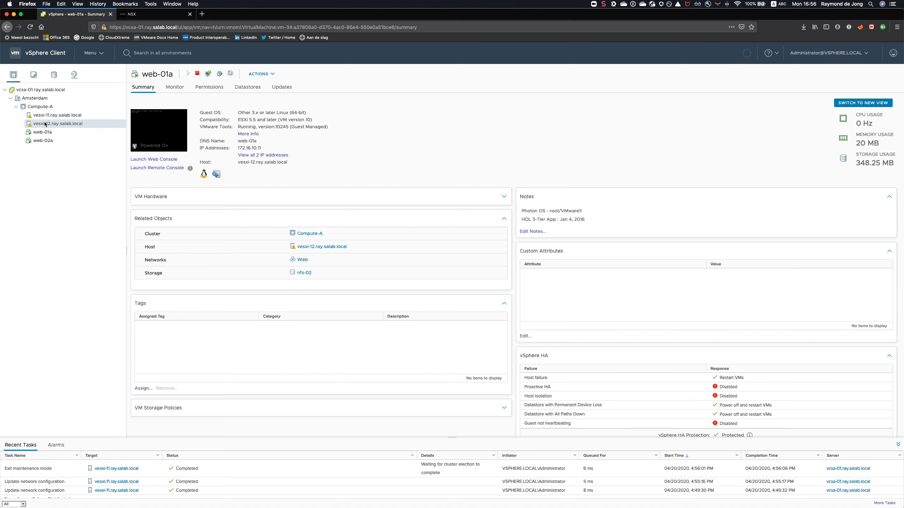
right_click(45, 124)
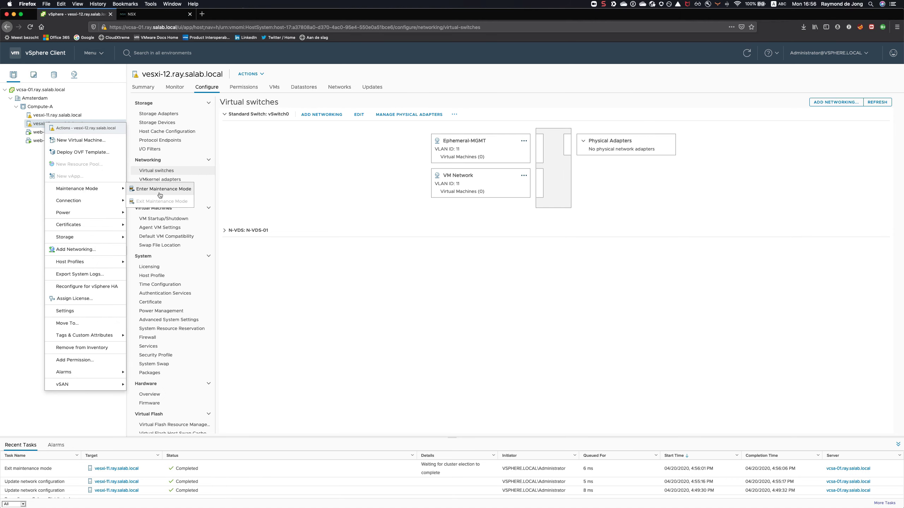
left_click(159, 189)
left_click(532, 288)
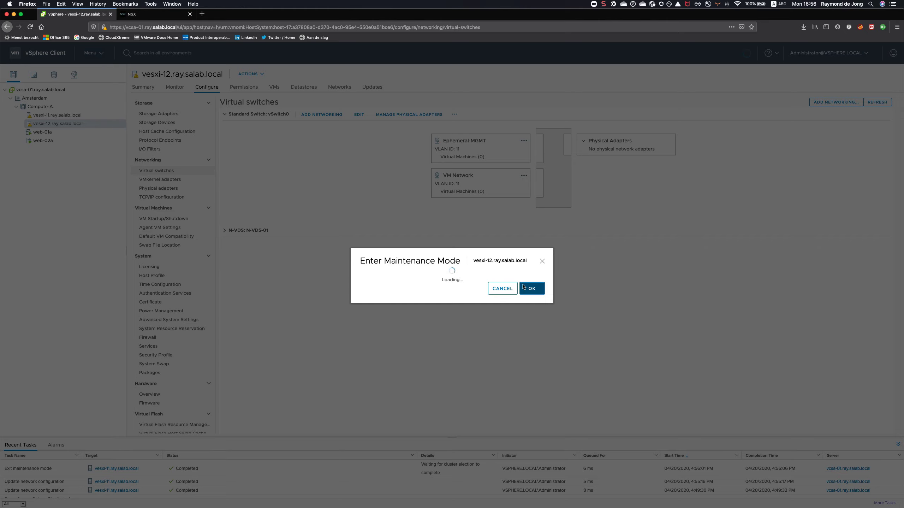
left_click(532, 306)
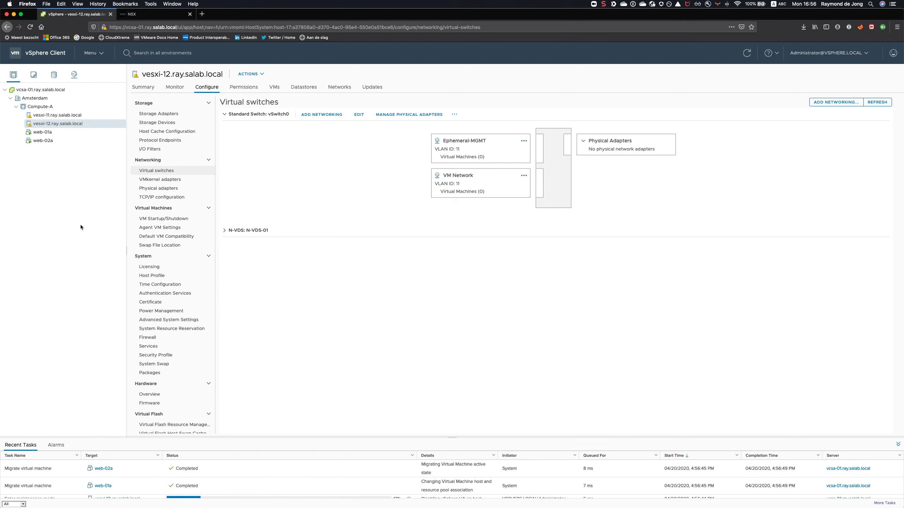
- Check the host and network of web-01a, inspect the linked Web port group's summary, and return to the host inventory
left_click(44, 133)
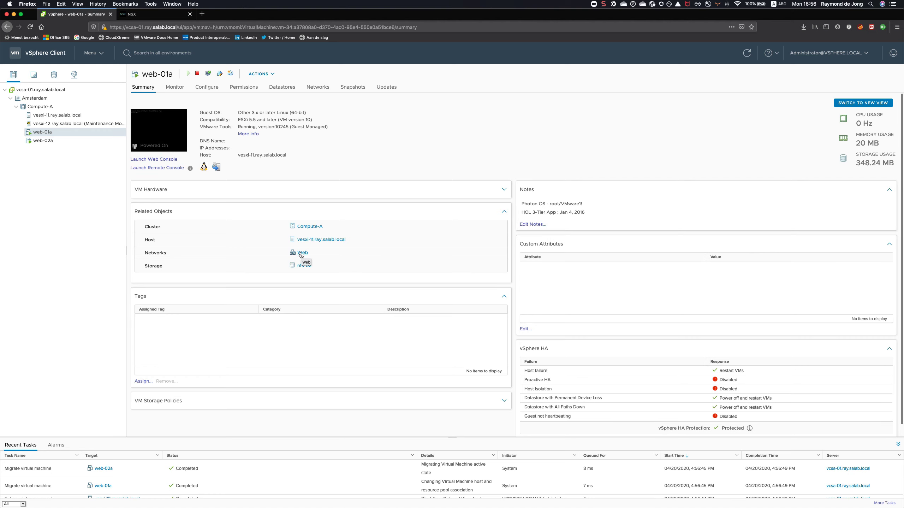
left_click(302, 252)
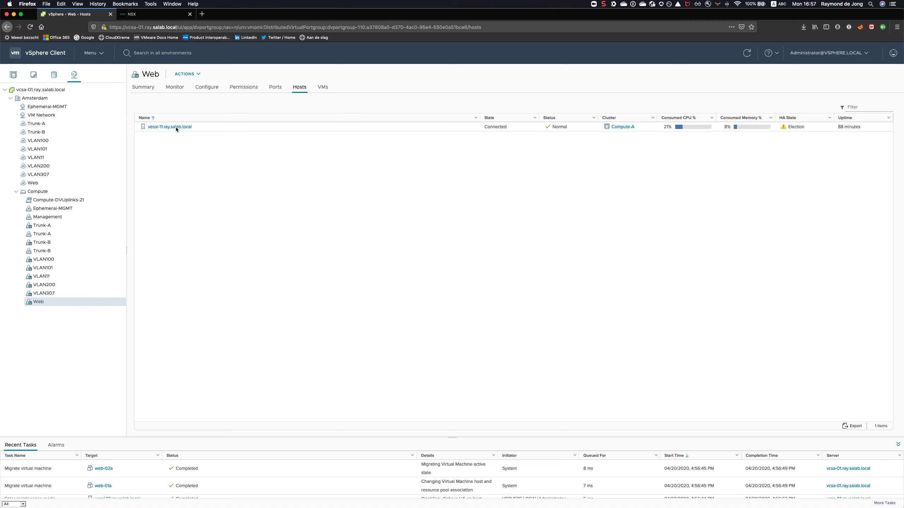
left_click(149, 88)
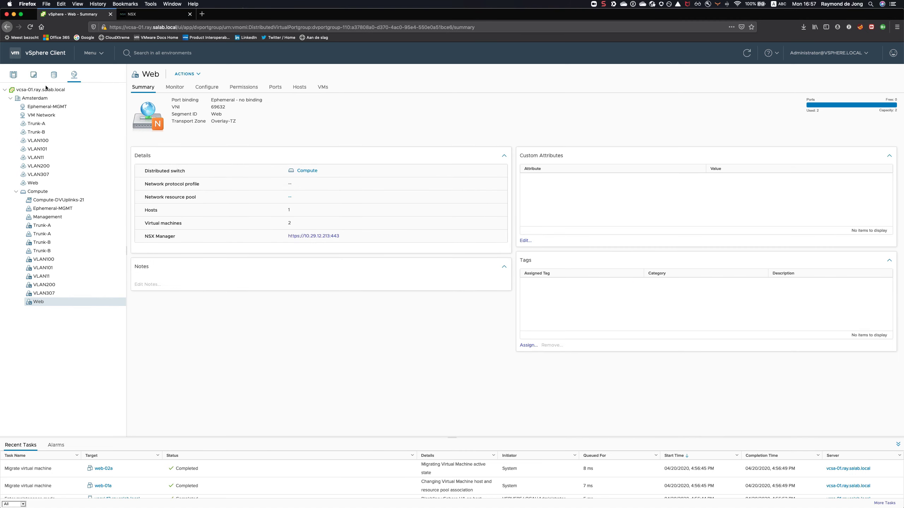
left_click(13, 74)
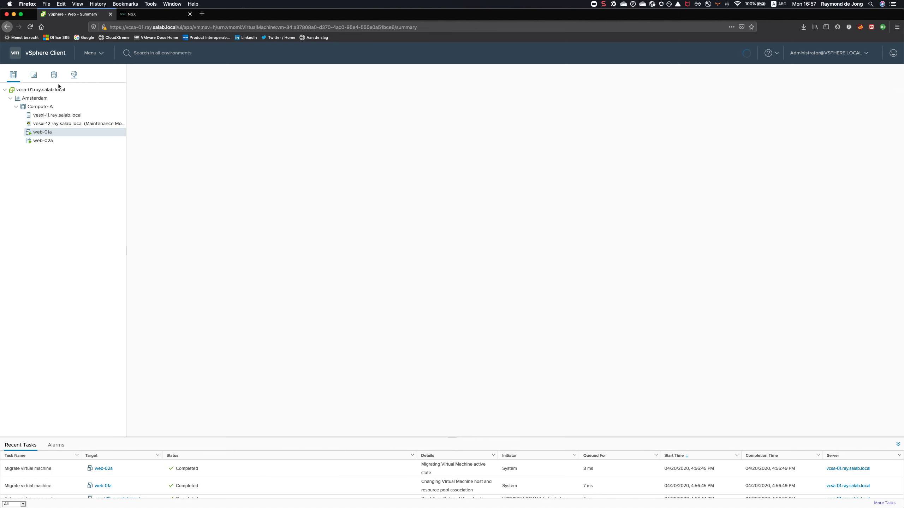